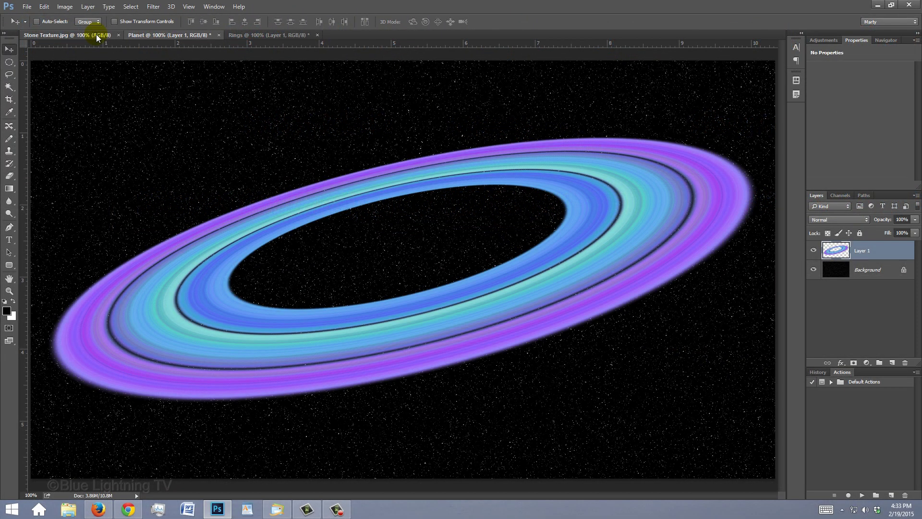
# Bring the Stone Texture.jpg document to the front
pyautogui.click(563, 210)
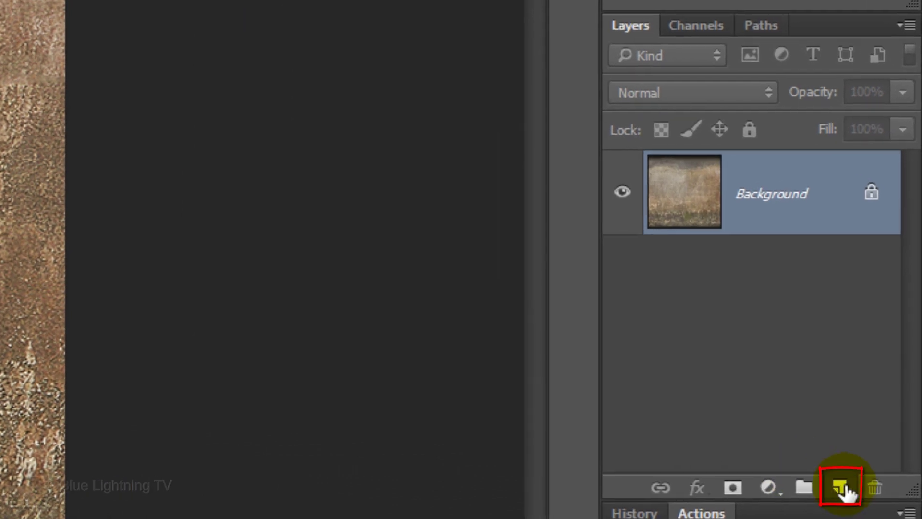
# Fill a new layer with a top-to-bottom linear blue-purple gradient at 50% opacity
pyautogui.click(845, 490)
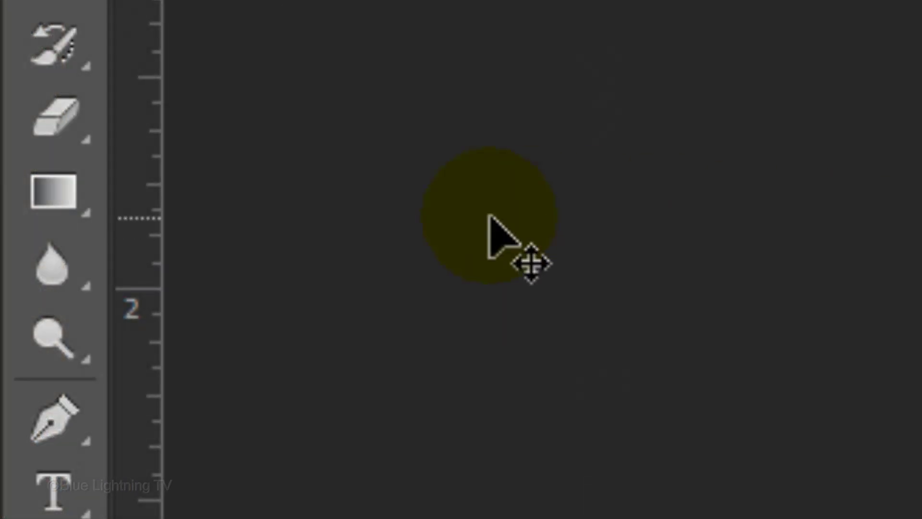
pyautogui.click(54, 191)
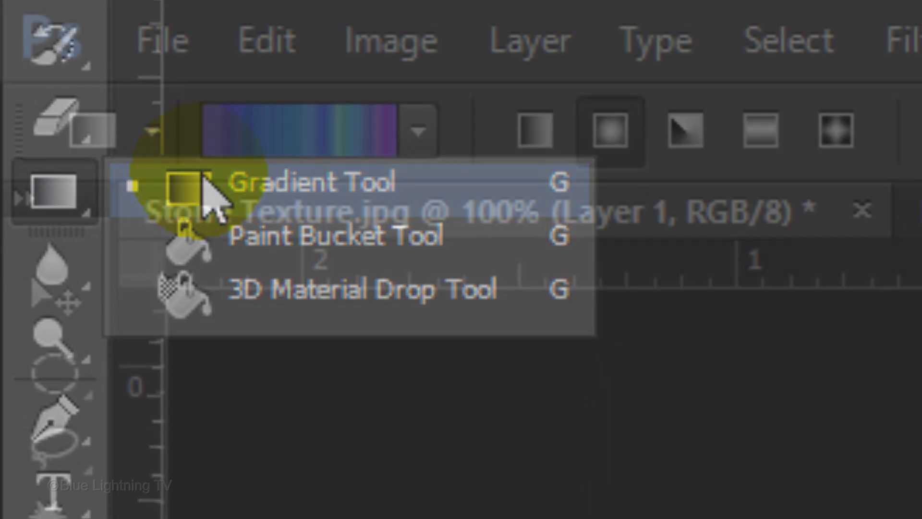
pyautogui.click(212, 195)
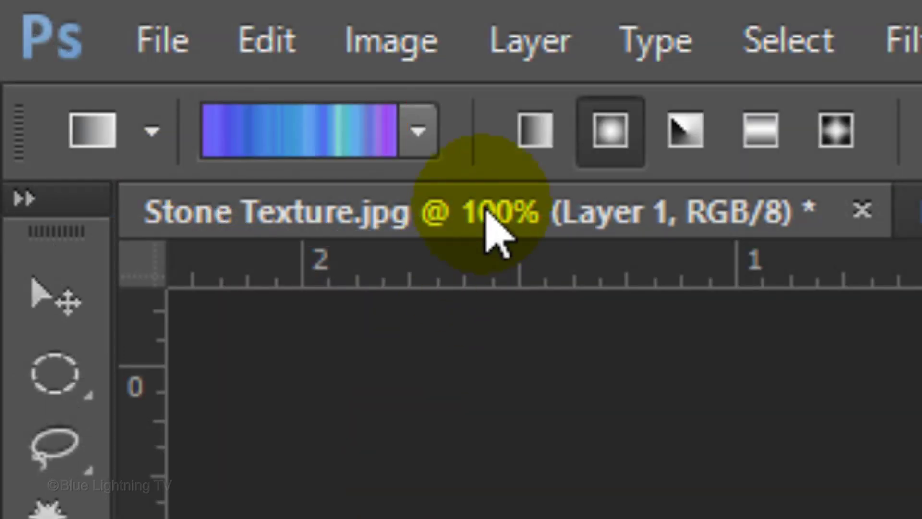
pyautogui.click(537, 133)
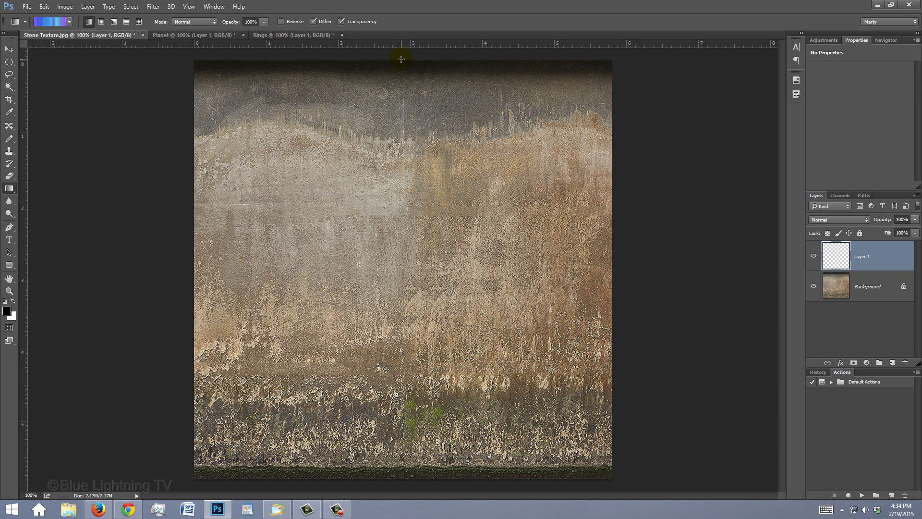
pyautogui.moveTo(401, 59); pyautogui.dragTo(387, 485)
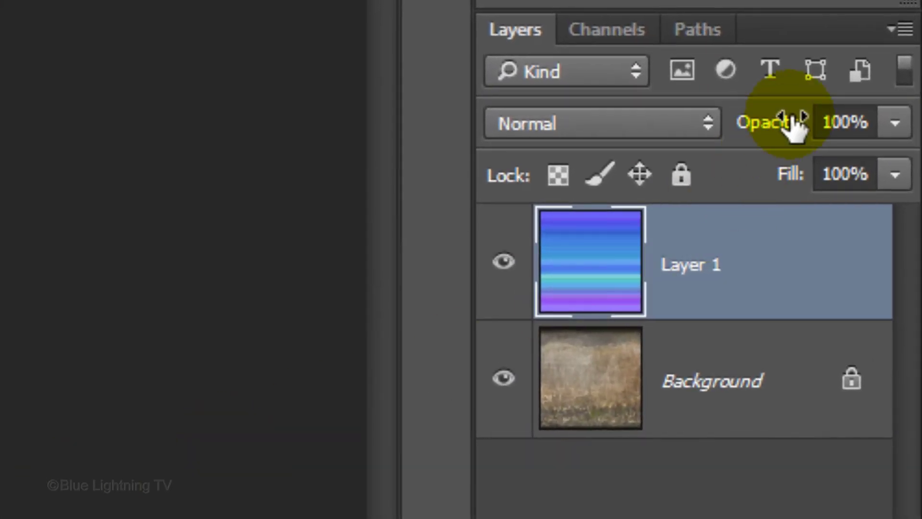
pyautogui.doubleClick(846, 123)
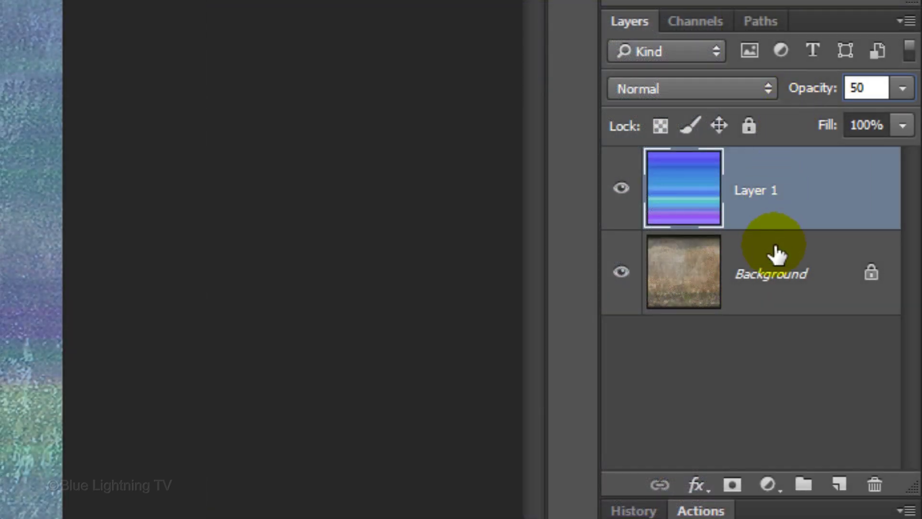
# Add a Colorize Hue/Saturation adjustment layer with hue 30 and saturation 10
pyautogui.click(770, 485)
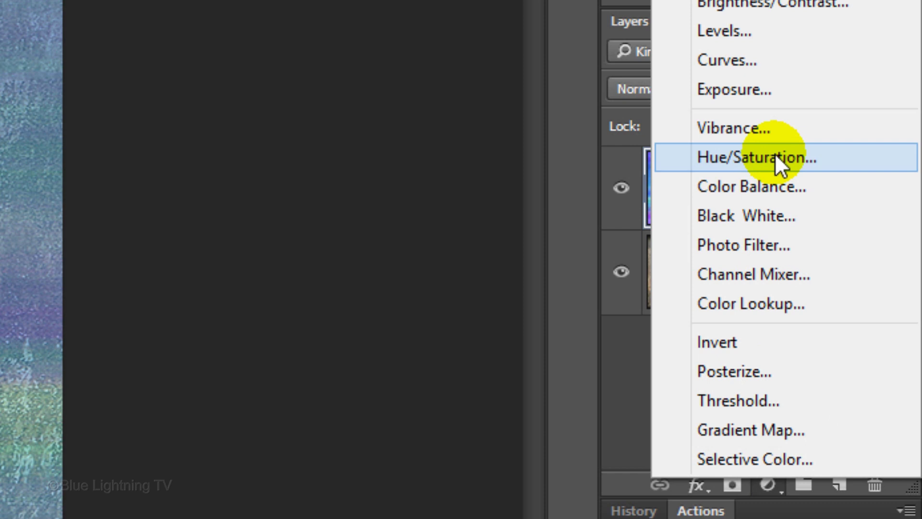
pyautogui.click(774, 154)
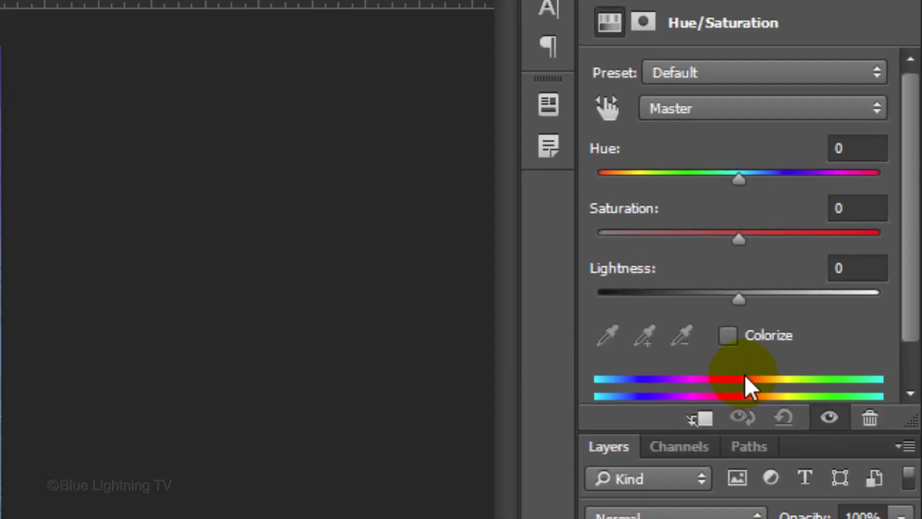
pyautogui.click(728, 391)
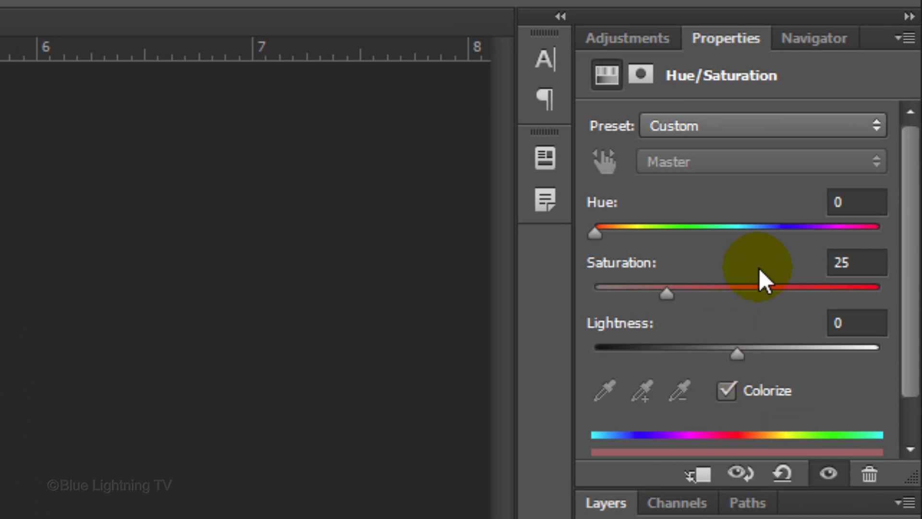
pyautogui.doubleClick(850, 202)
pyautogui.write('30')
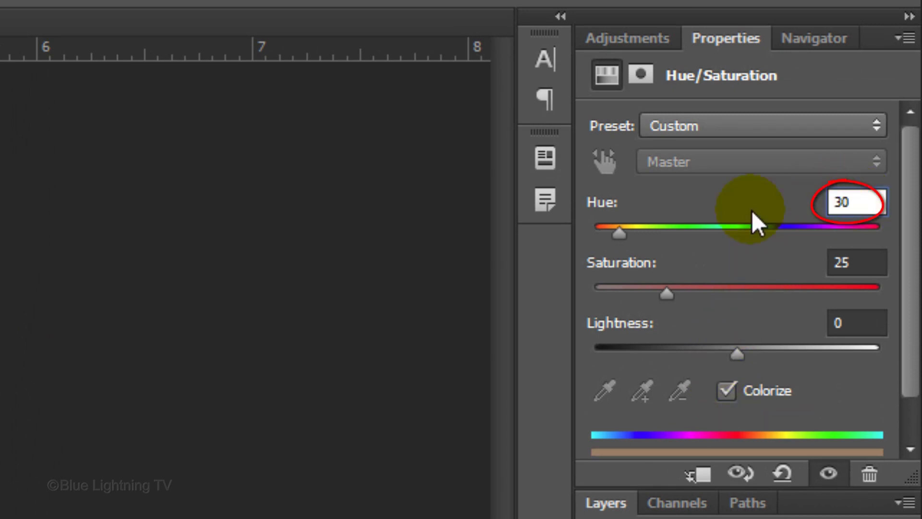
pyautogui.doubleClick(855, 263)
pyautogui.write('10')
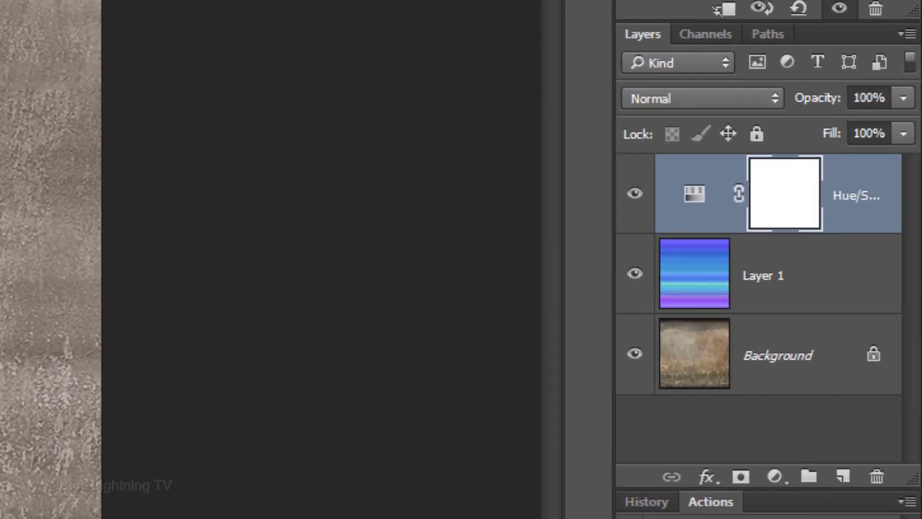
# Stamp visible layers into a new layer and apply 100% Spherize to it twice
pyautogui.hotkey('ctrl', 'shift', 'alt', 'e')
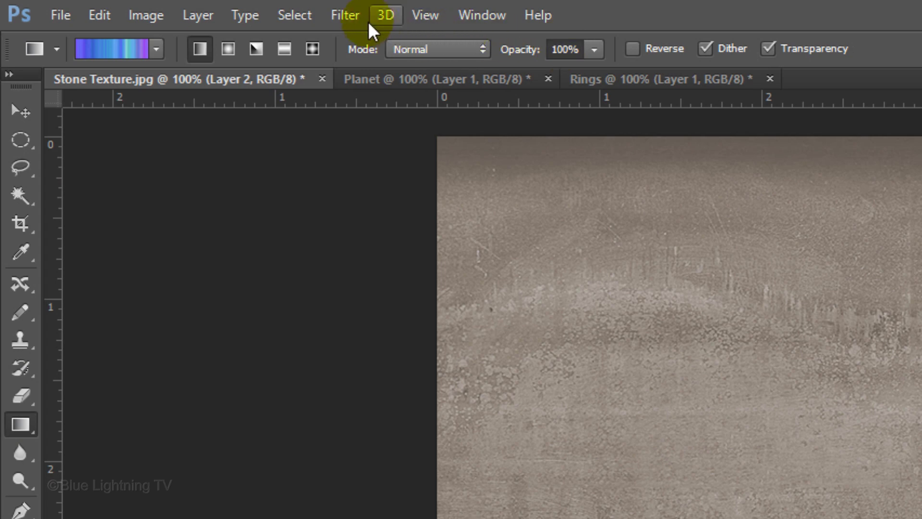
pyautogui.click(345, 14)
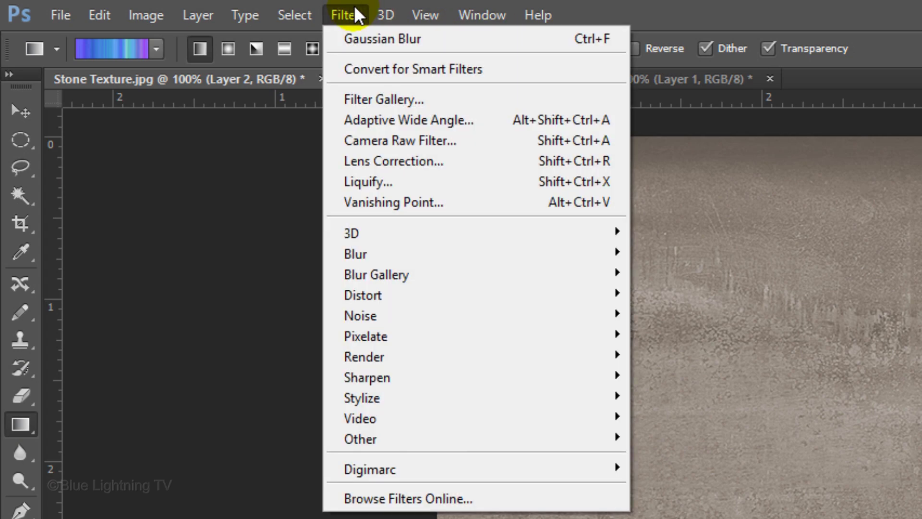
pyautogui.moveTo(364, 295)
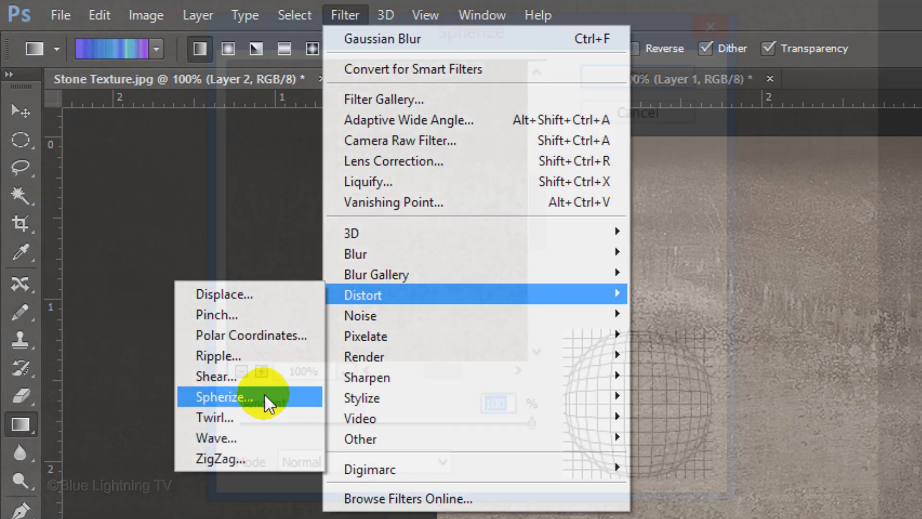
pyautogui.click(264, 393)
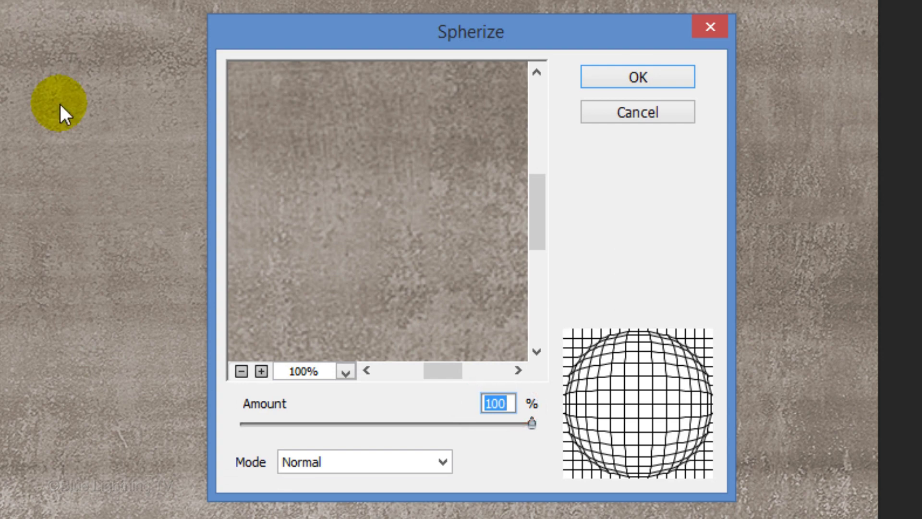
pyautogui.click(638, 76)
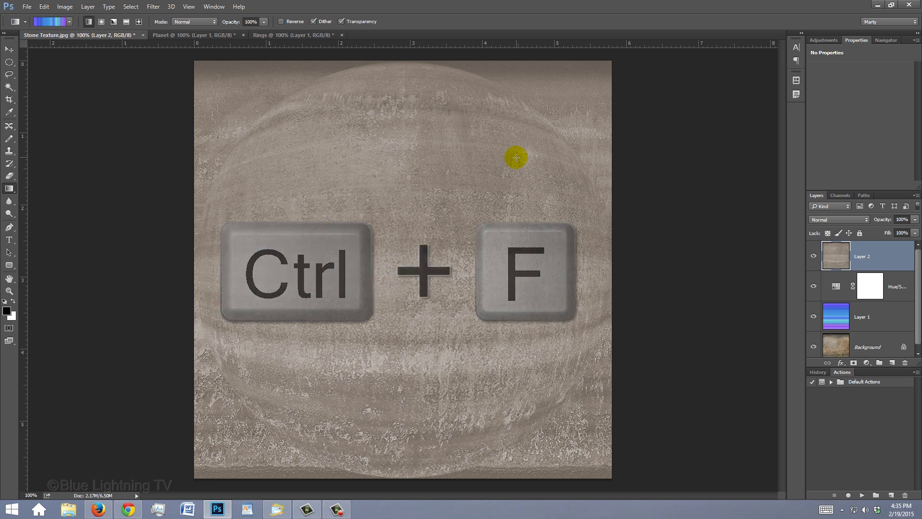
pyautogui.hotkey('ctrl', 'f')
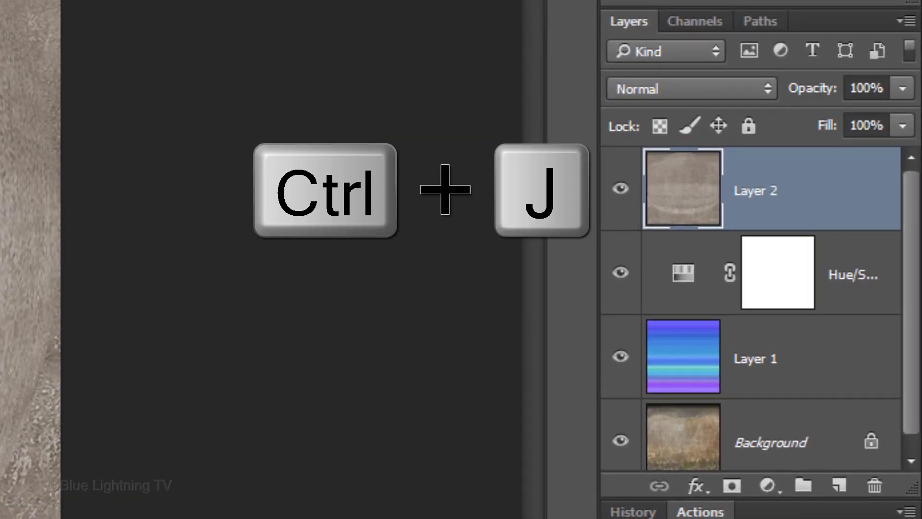
# Merge a 3-pixel High Pass Overlay copy of Layer 2 back into Layer 2
pyautogui.hotkey('ctrl', 'j')
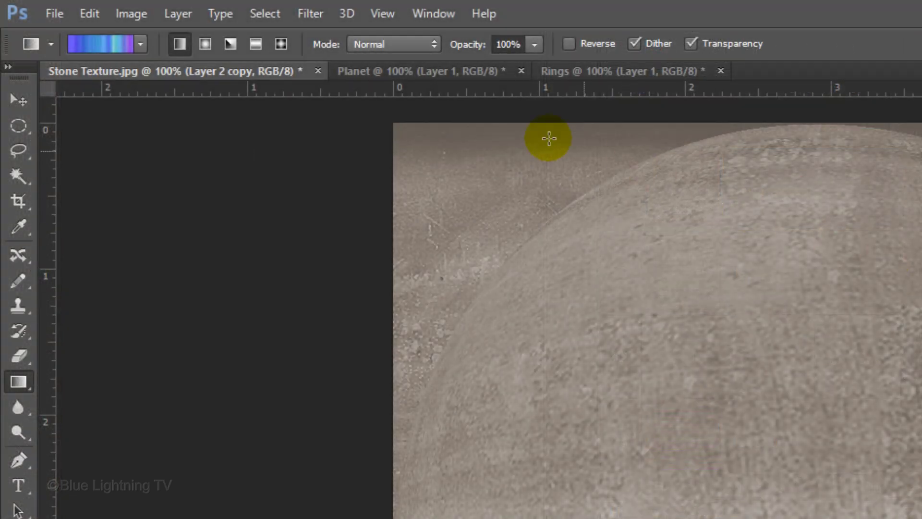
pyautogui.click(310, 14)
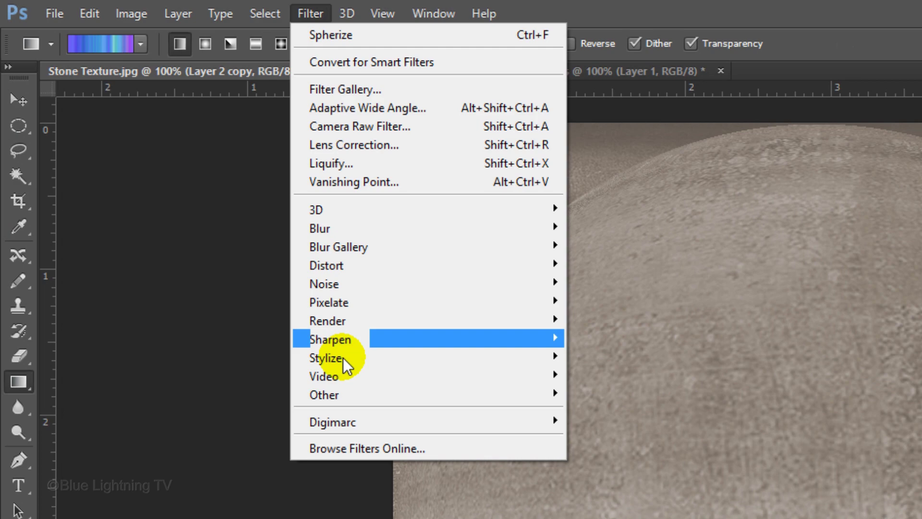
pyautogui.moveTo(160, 194)
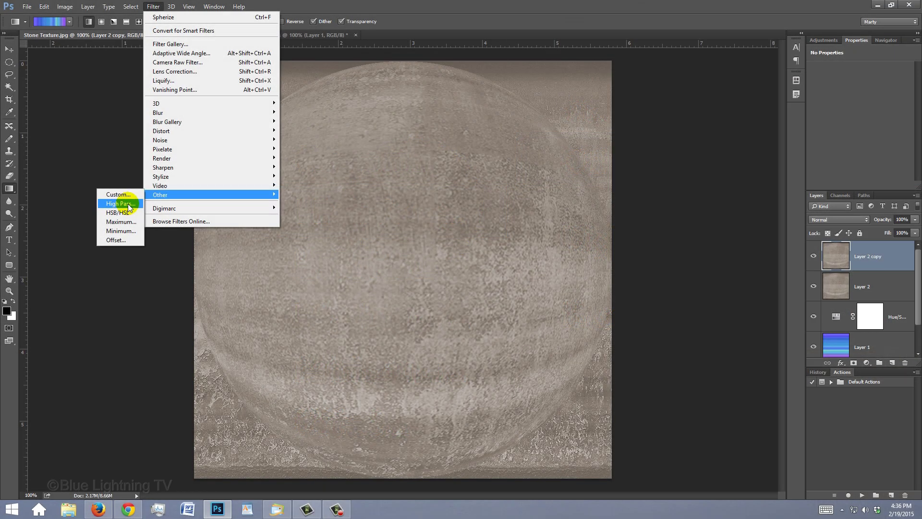
pyautogui.click(428, 224)
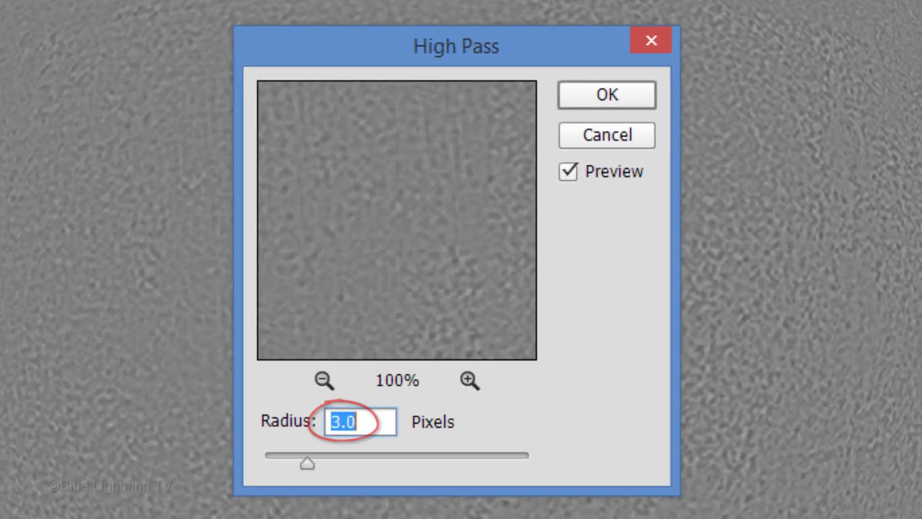
pyautogui.click(607, 94)
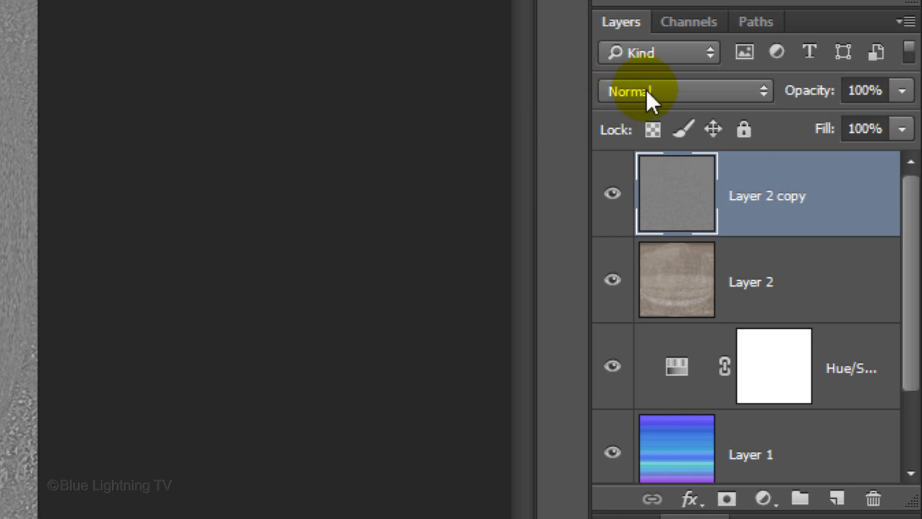
pyautogui.click(646, 89)
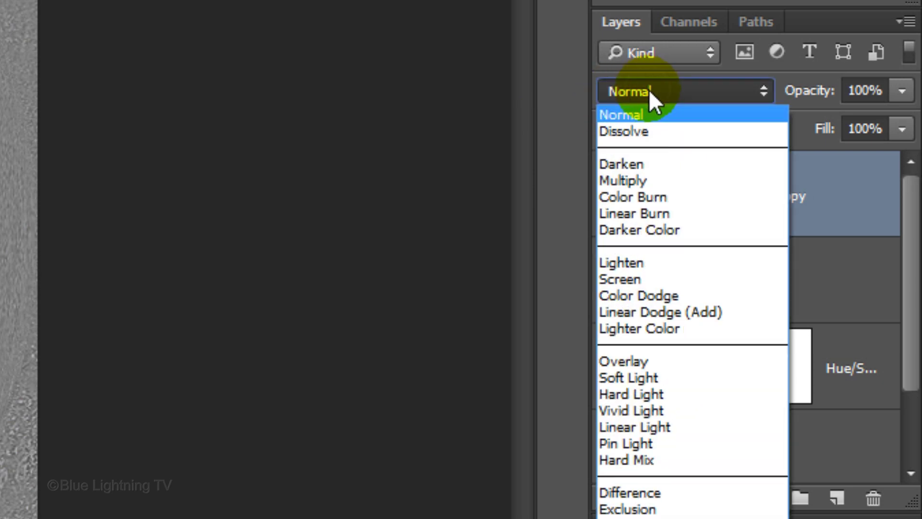
pyautogui.click(633, 360)
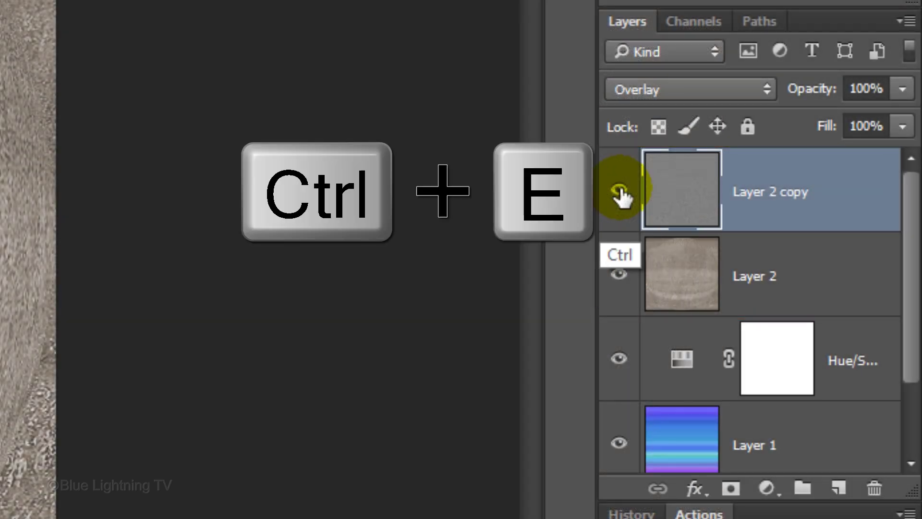
pyautogui.hotkey('ctrl', 'e')
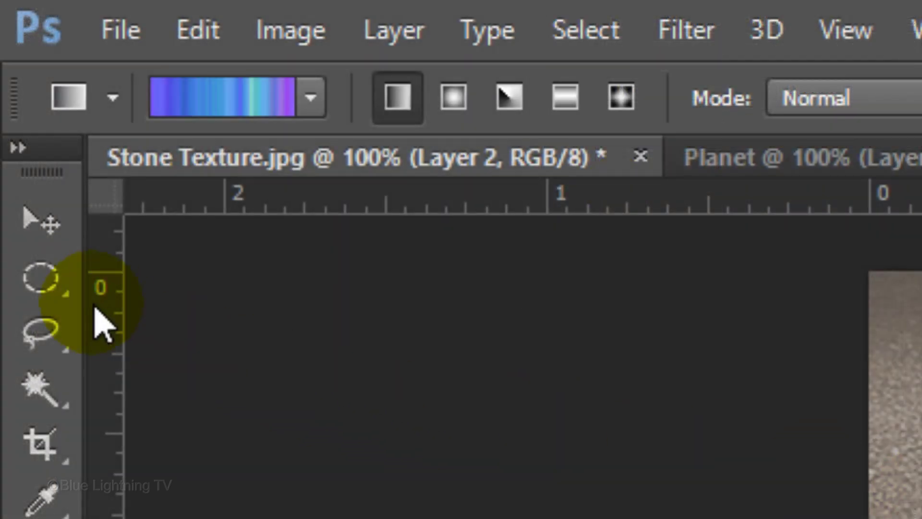
# Draw an elliptical selection spanning the whole canvas
pyautogui.click(40, 277)
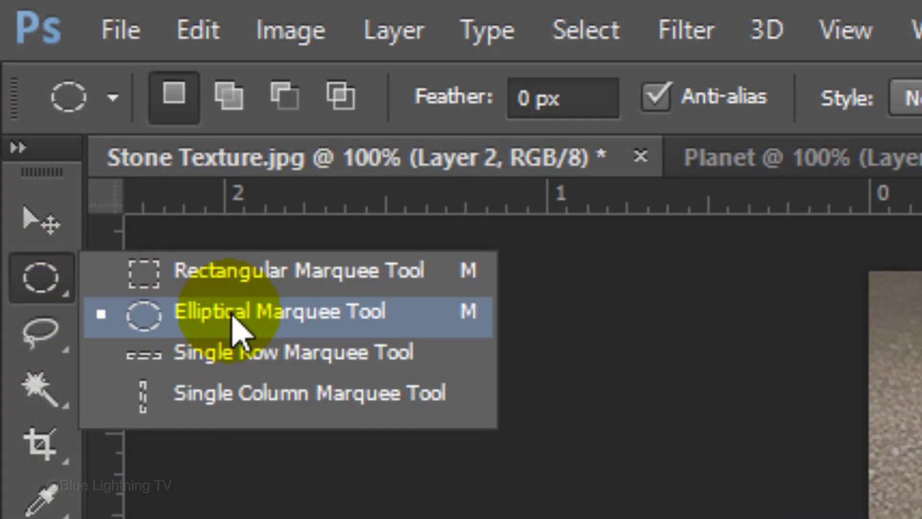
pyautogui.click(238, 318)
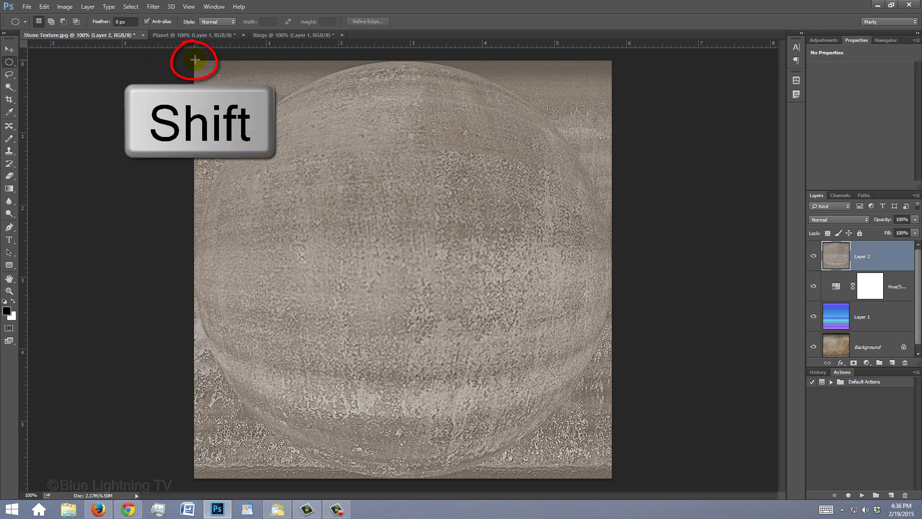
pyautogui.moveTo(195, 60); pyautogui.dragTo(590, 465)
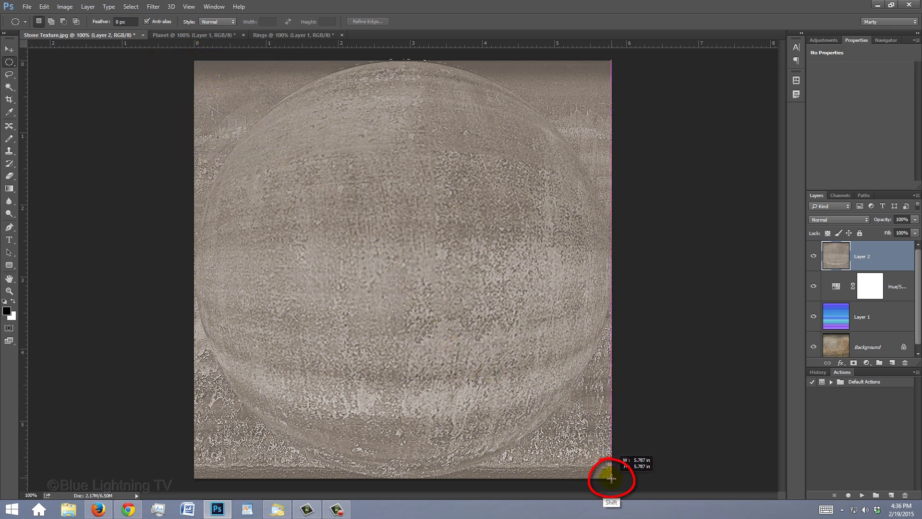
pyautogui.moveTo(590, 465); pyautogui.dragTo(612, 477)
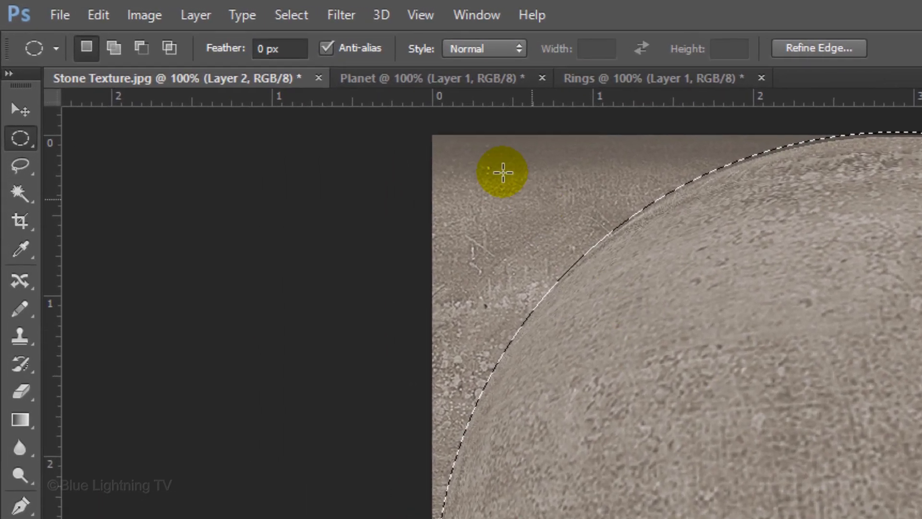
# Scale the selection to 98% proportionally and copy it to a new layer
pyautogui.click(130, 7)
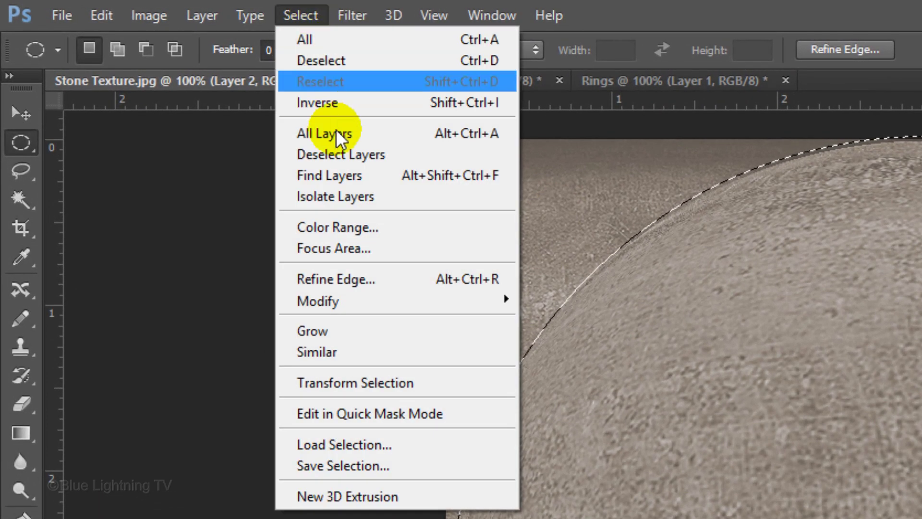
pyautogui.click(400, 380)
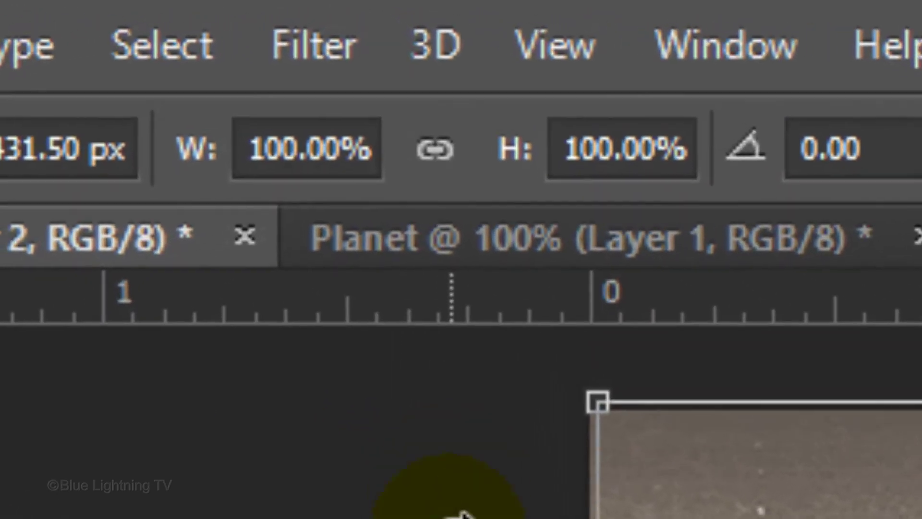
pyautogui.click(438, 155)
pyautogui.doubleClick(360, 153)
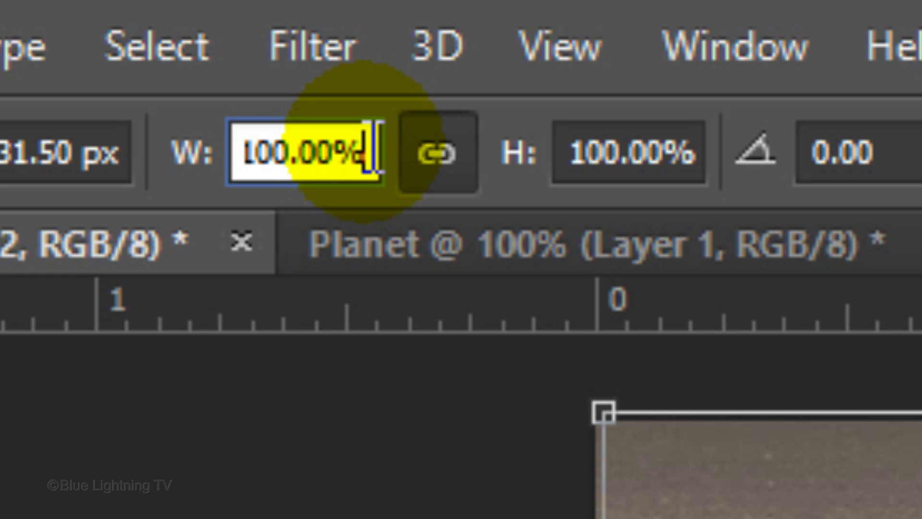
pyautogui.write('98')
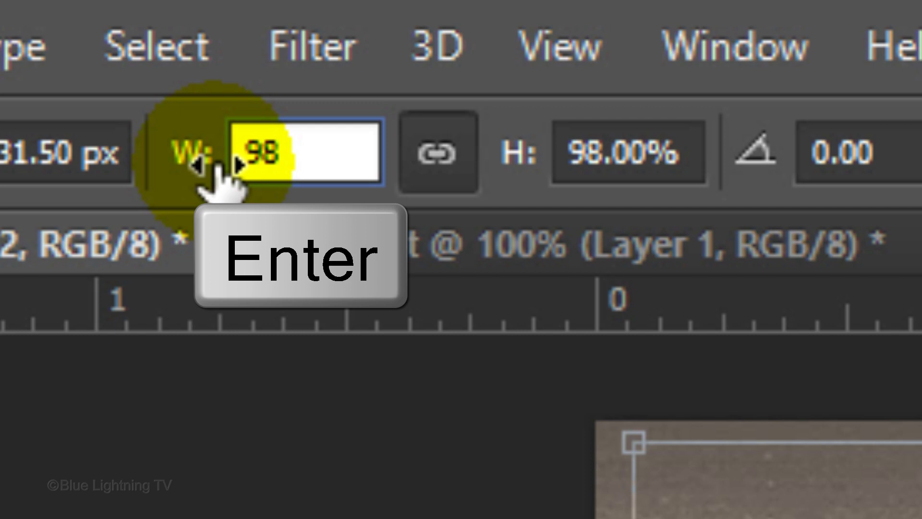
pyautogui.press('Return')
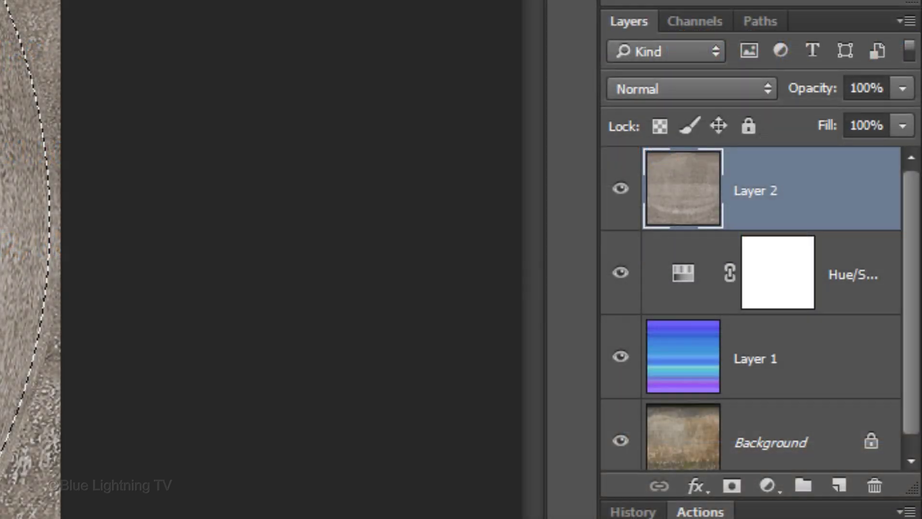
pyautogui.hotkey('ctrl', 'j')
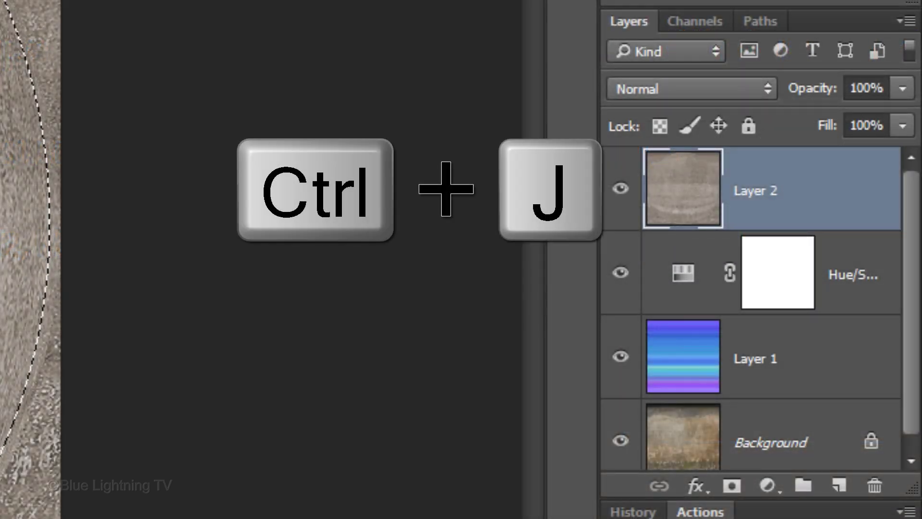
pyautogui.hotkey('ctrl', 'j')
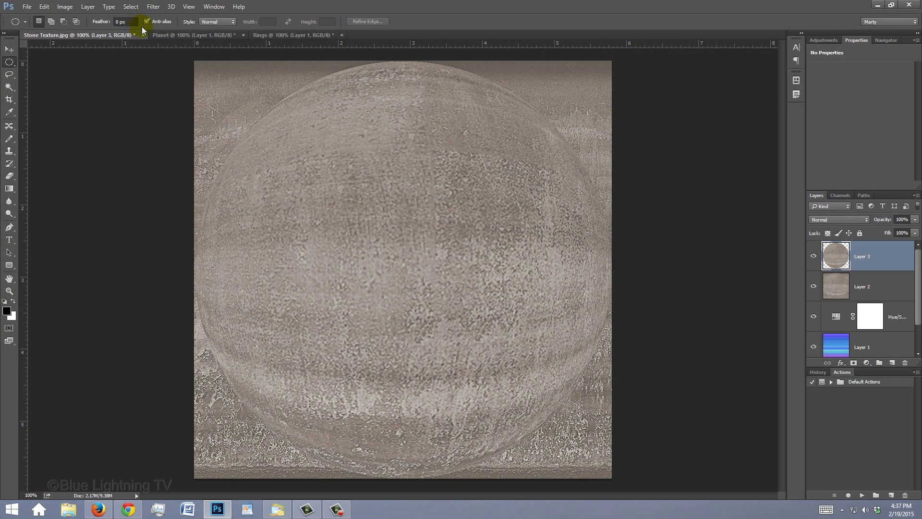
# Move the stone circle into the Planet document, centred over the rings
pyautogui.press('v')
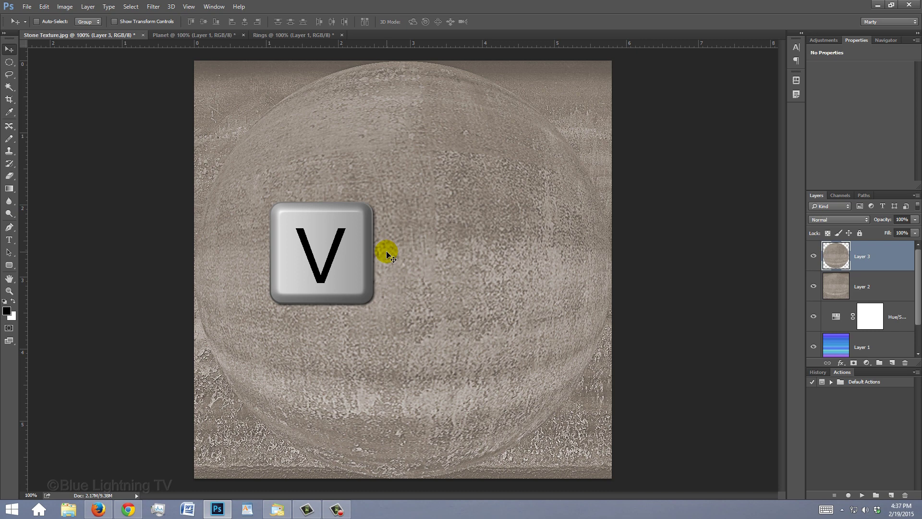
pyautogui.moveTo(388, 255); pyautogui.dragTo(350, 217)
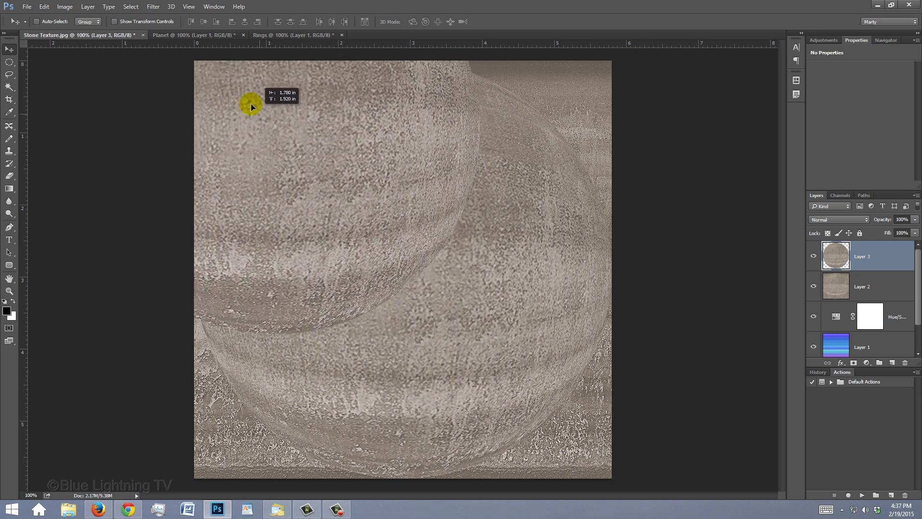
pyautogui.click(194, 35)
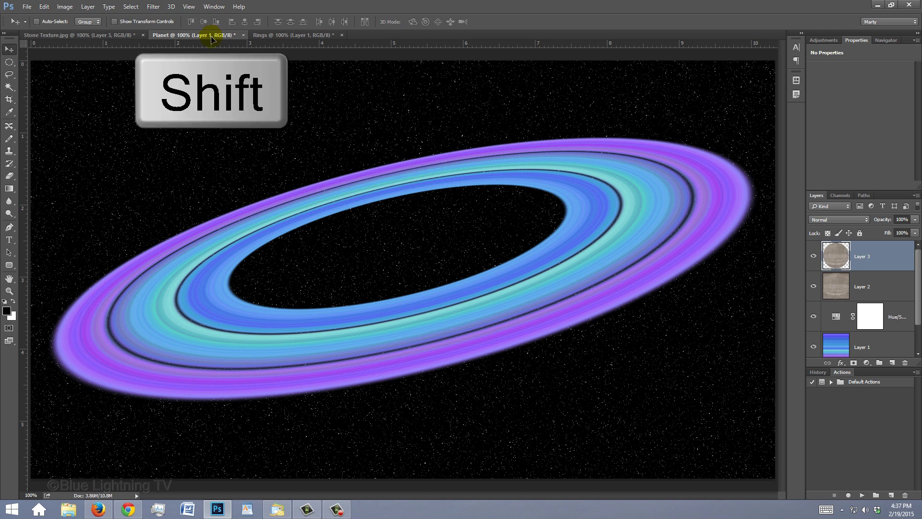
pyautogui.moveTo(211, 38); pyautogui.dragTo(402, 266)
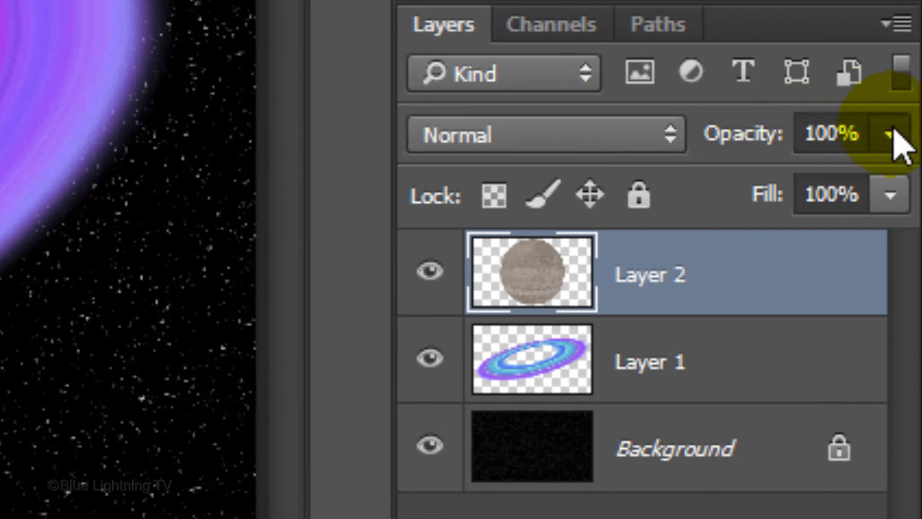
# At 50% opacity, shrink the planet evenly and move it up onto the rings
pyautogui.click(892, 135)
pyautogui.moveTo(892, 181); pyautogui.dragTo(778, 184)
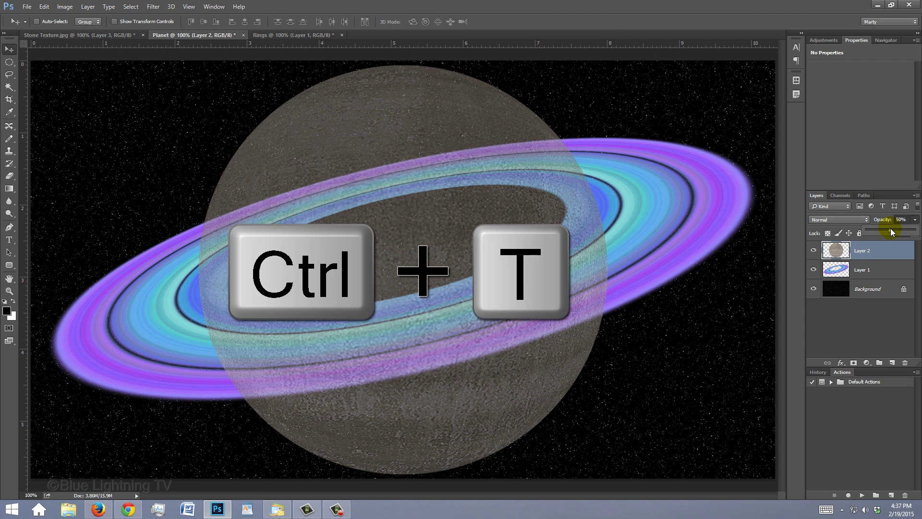
pyautogui.hotkey('ctrl', 't')
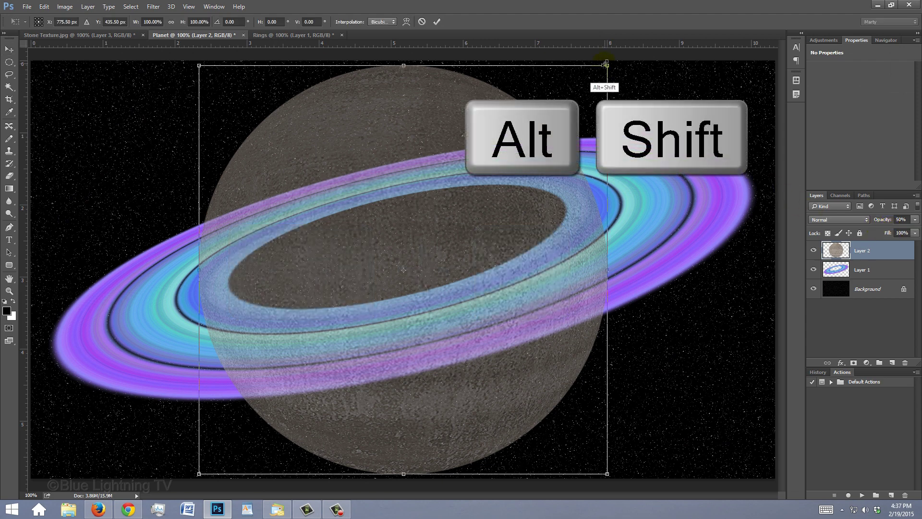
pyautogui.moveTo(607, 67); pyautogui.dragTo(549, 127)
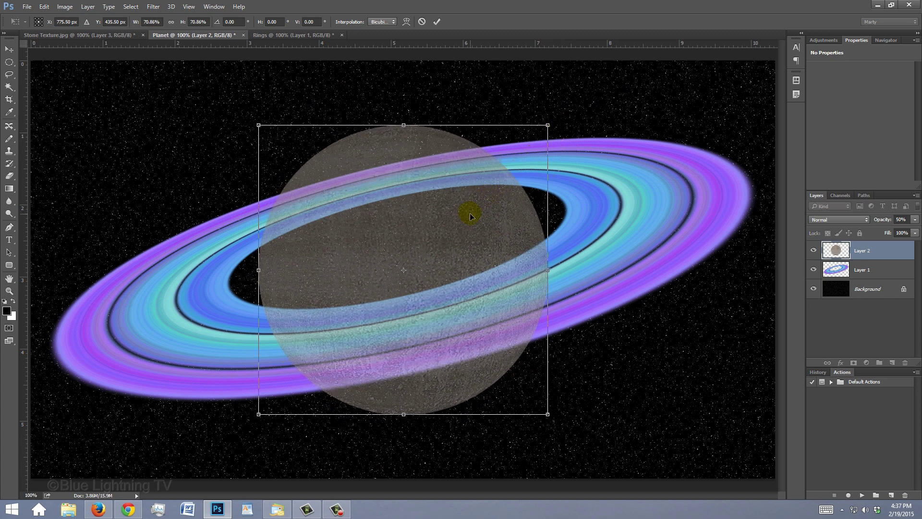
pyautogui.moveTo(470, 214); pyautogui.dragTo(481, 192)
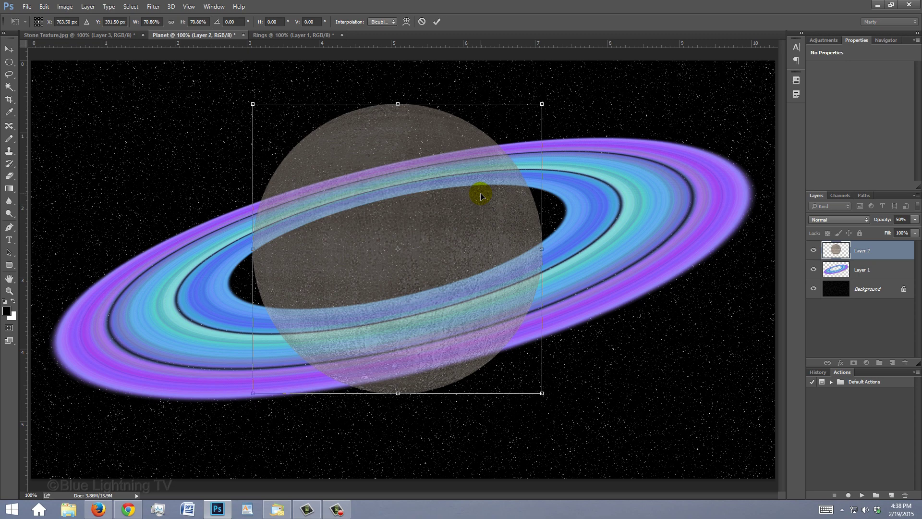
pyautogui.press('Return')
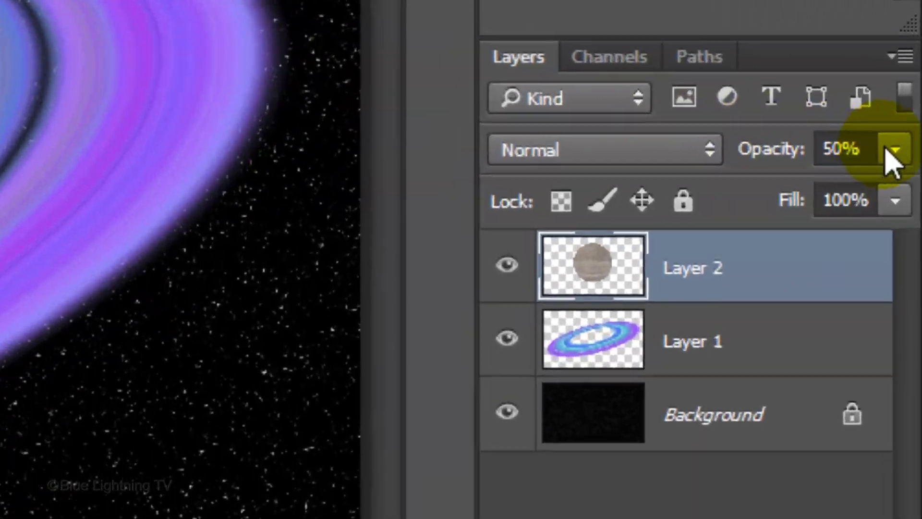
# Restore the planet to 100% opacity and rotate it slightly
pyautogui.click(909, 219)
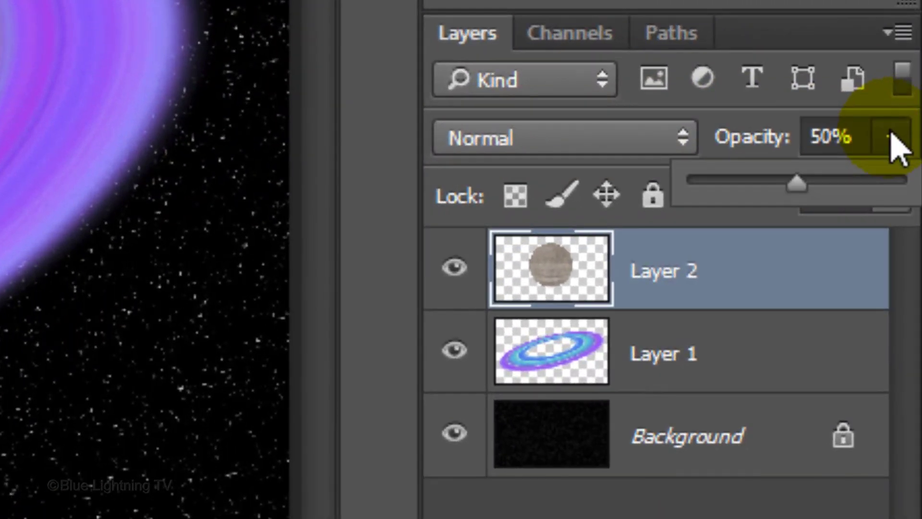
pyautogui.moveTo(797, 184); pyautogui.dragTo(905, 184)
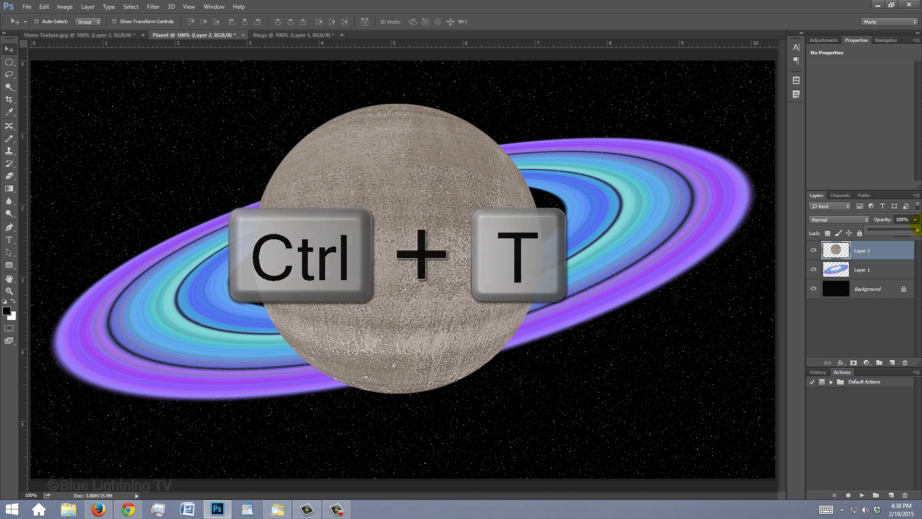
pyautogui.hotkey('ctrl', 't')
pyautogui.moveTo(555, 96); pyautogui.dragTo(573, 115)
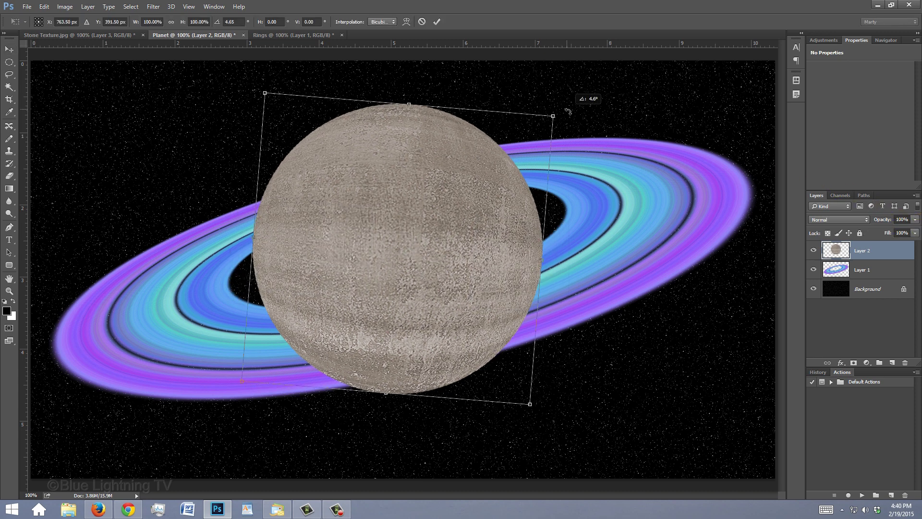
pyautogui.press('Return')
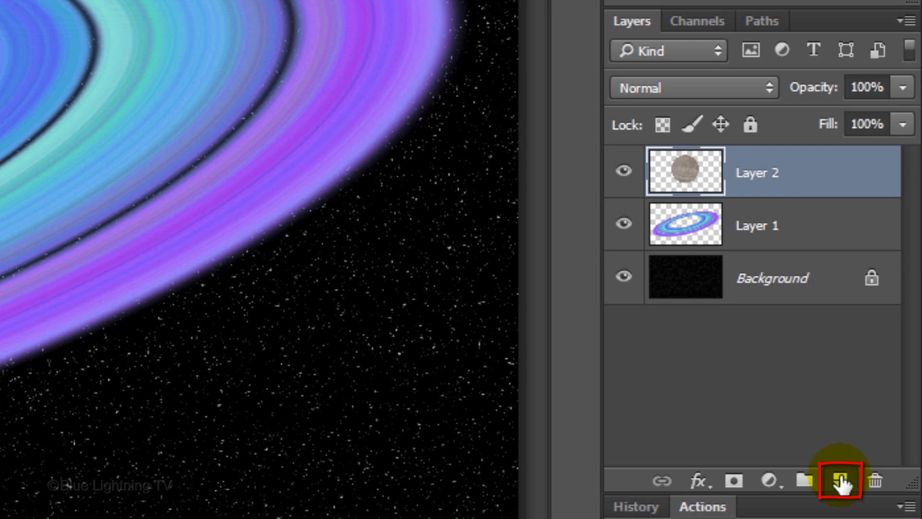
# Add two layers, hide the black top one, and fill a planet-shaped circle black on Layer 3
pyautogui.click(842, 483)
pyautogui.click(842, 483)
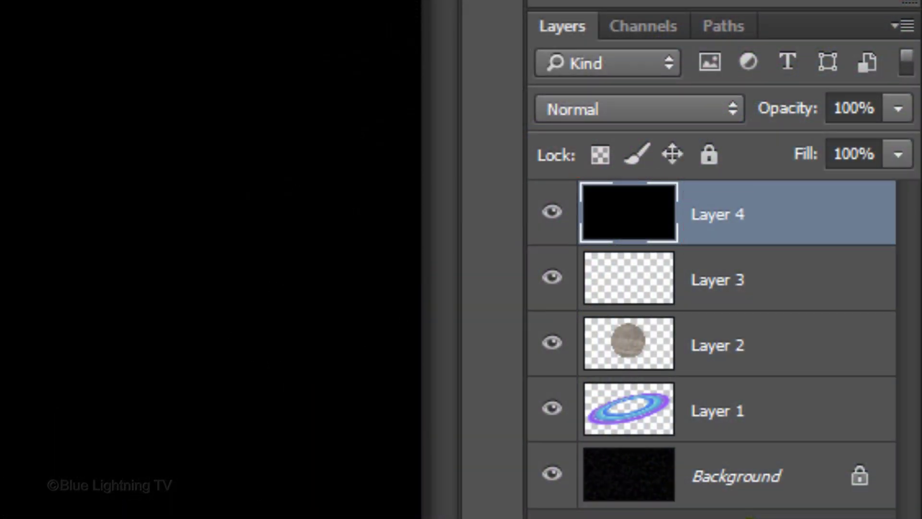
pyautogui.click(552, 214)
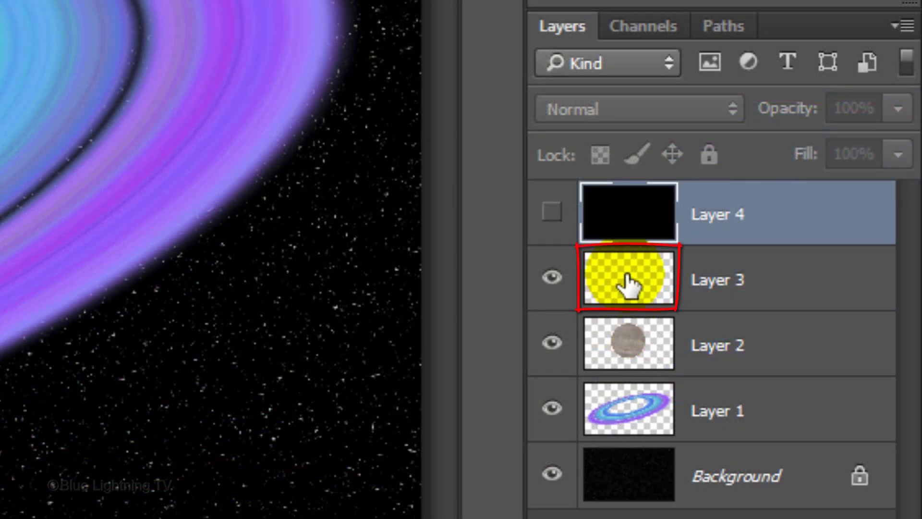
pyautogui.click(630, 285)
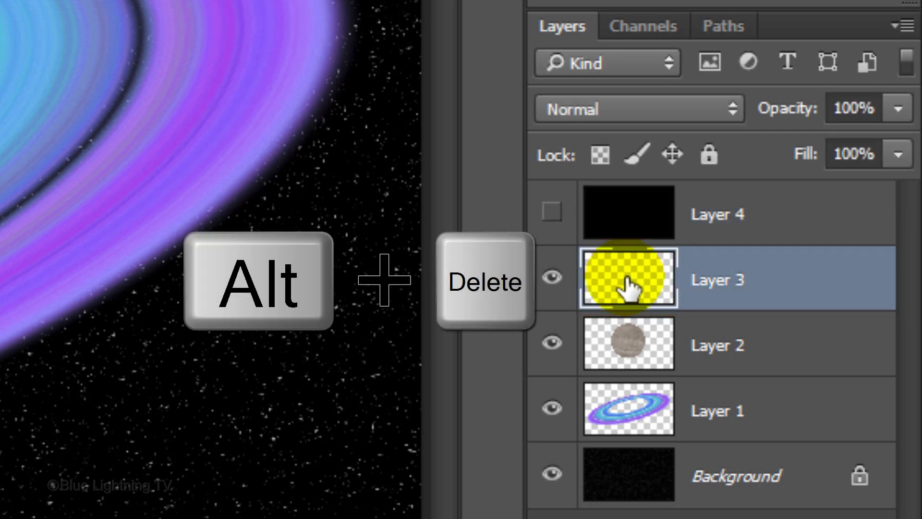
pyautogui.hotkey('alt', 'Delete')
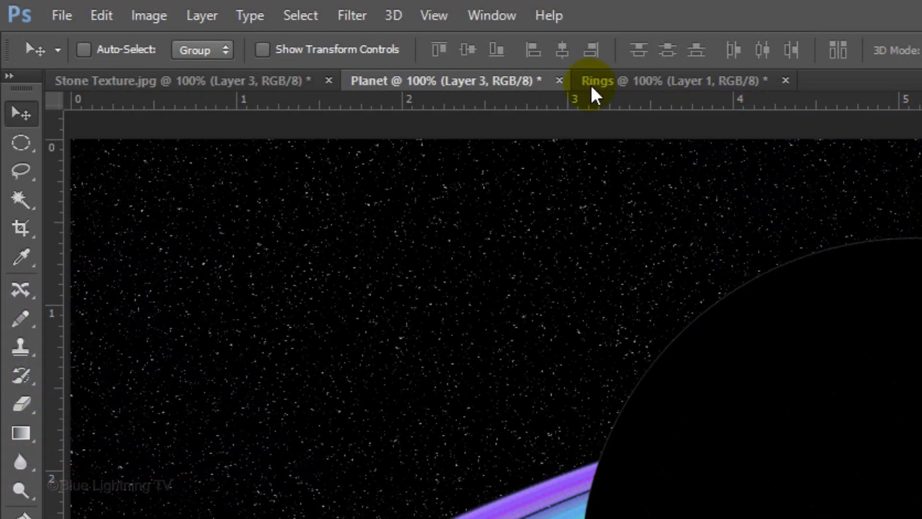
# Blur the black circle with a 25-pixel Gaussian Blur
pyautogui.click(360, 14)
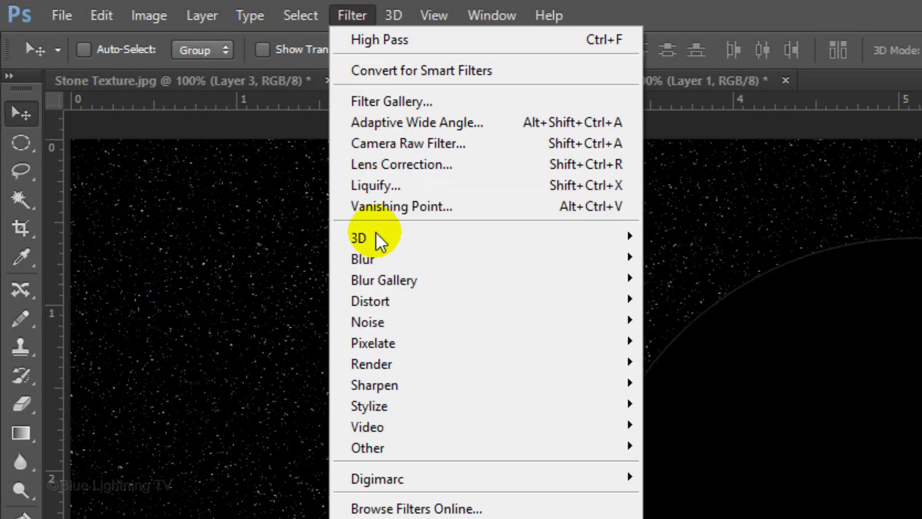
pyautogui.moveTo(363, 259)
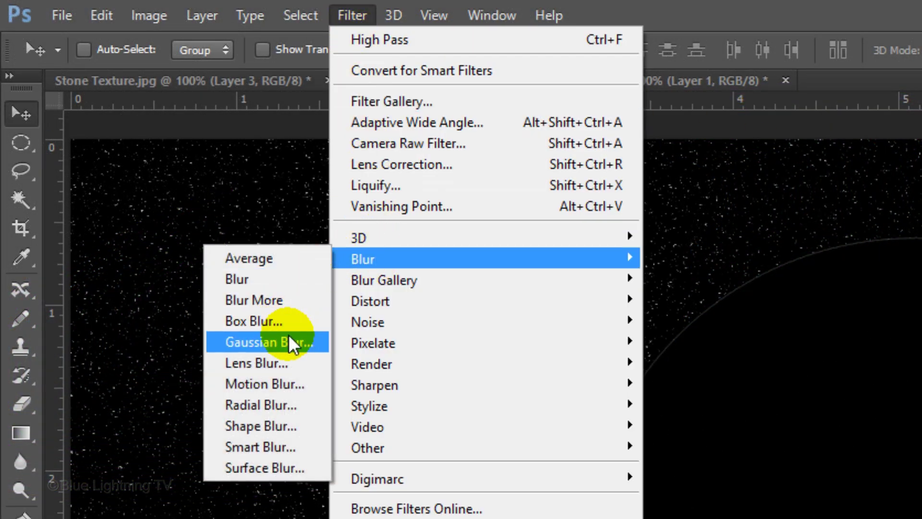
pyautogui.click(289, 341)
pyautogui.write('25')
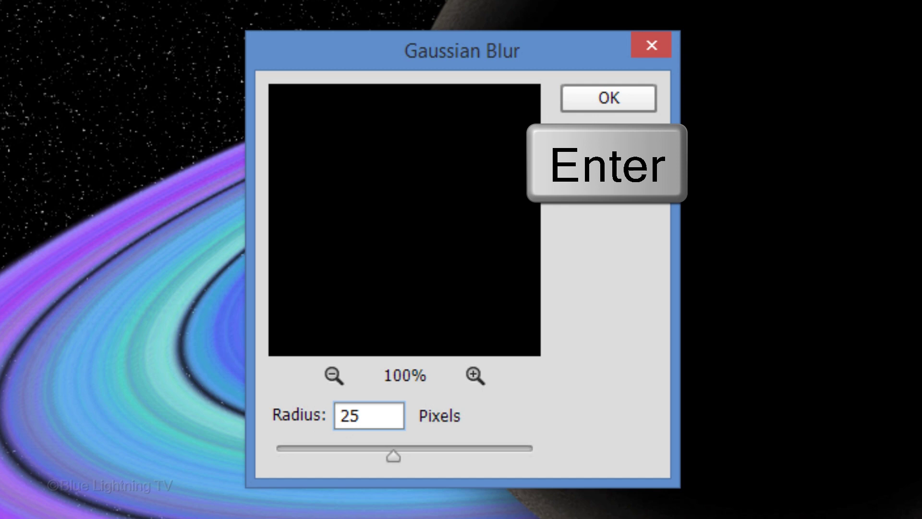
pyautogui.press('Return')
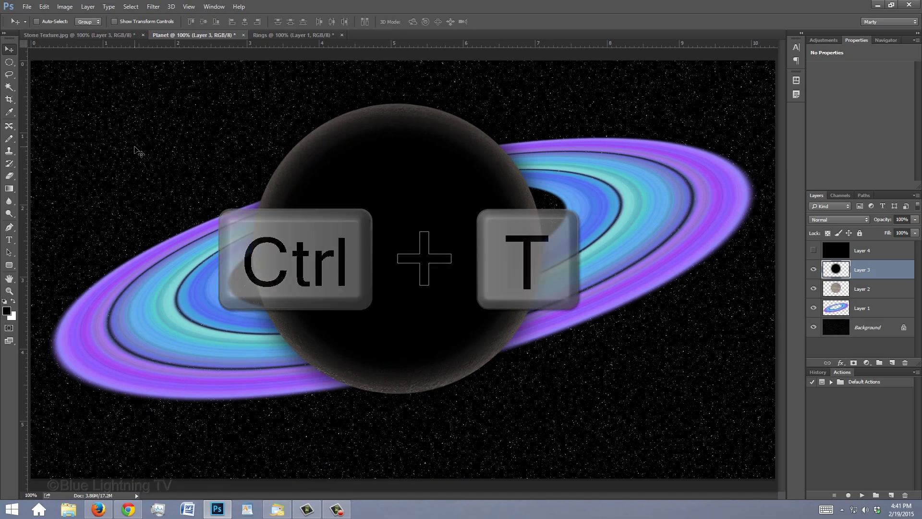
# Enlarge the blurred circle to 144% and shift it left over the planet
pyautogui.hotkey('ctrl', 't')
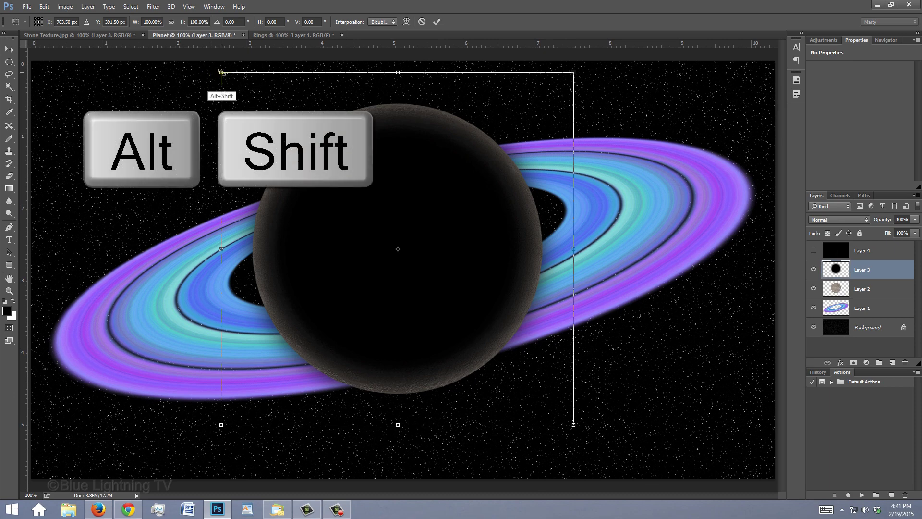
pyautogui.moveTo(221, 72)
pyautogui.mouseDown()
pyautogui.moveTo(148, 29)
pyautogui.moveTo(143, 7)
pyautogui.mouseUp()
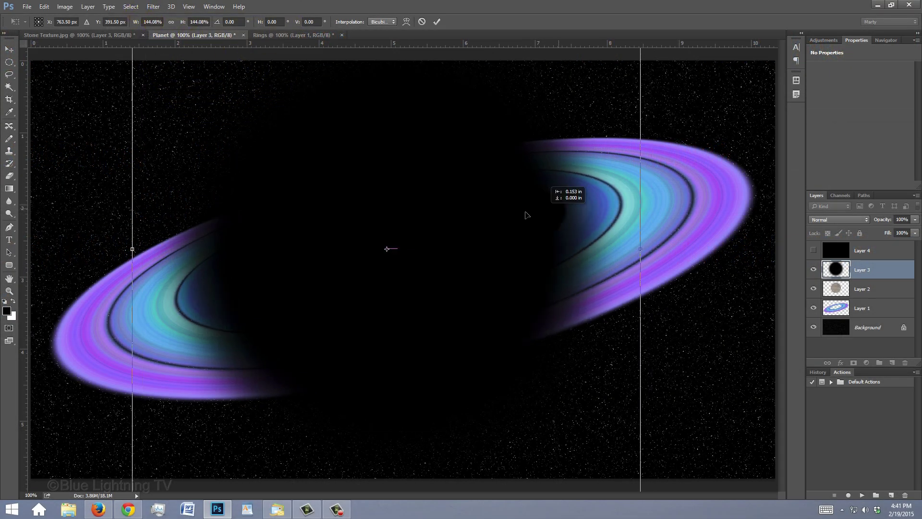
pyautogui.moveTo(555, 209); pyautogui.dragTo(423, 197)
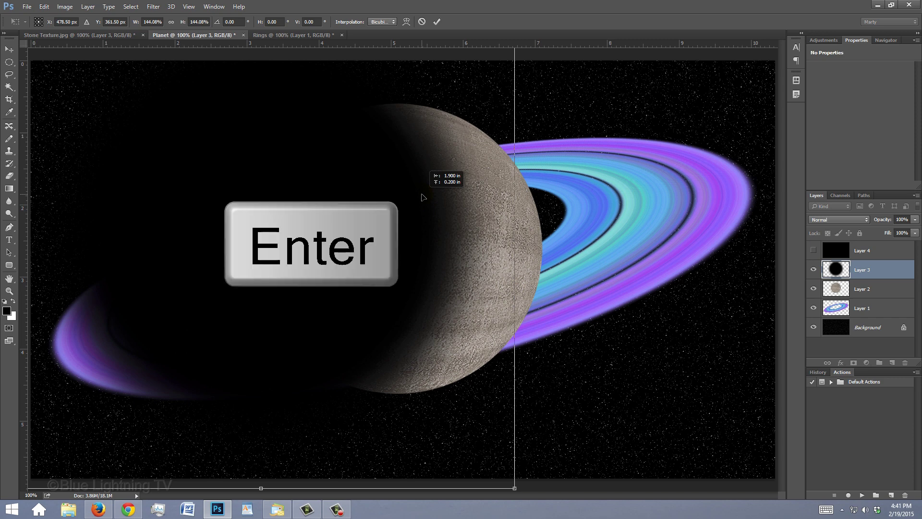
pyautogui.press('Return')
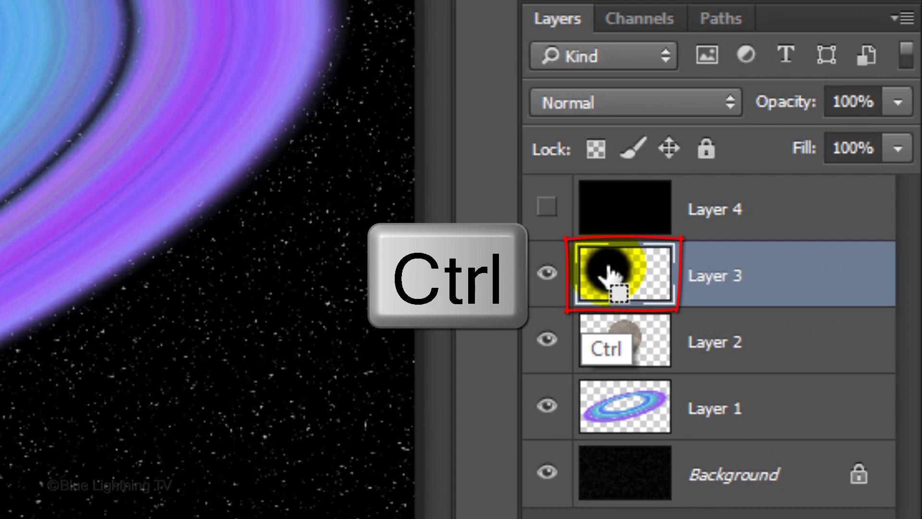
# Delete the blurred shadow layer and show the black shading layer (Layer 4)
pyautogui.keyDown('ctrl'); pyautogui.click(611, 273); pyautogui.keyUp('ctrl')
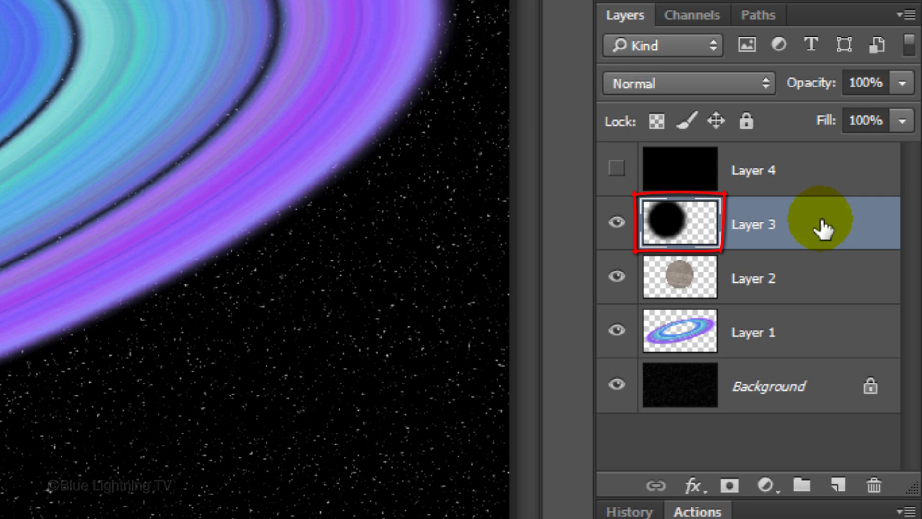
pyautogui.moveTo(823, 228); pyautogui.dragTo(875, 485)
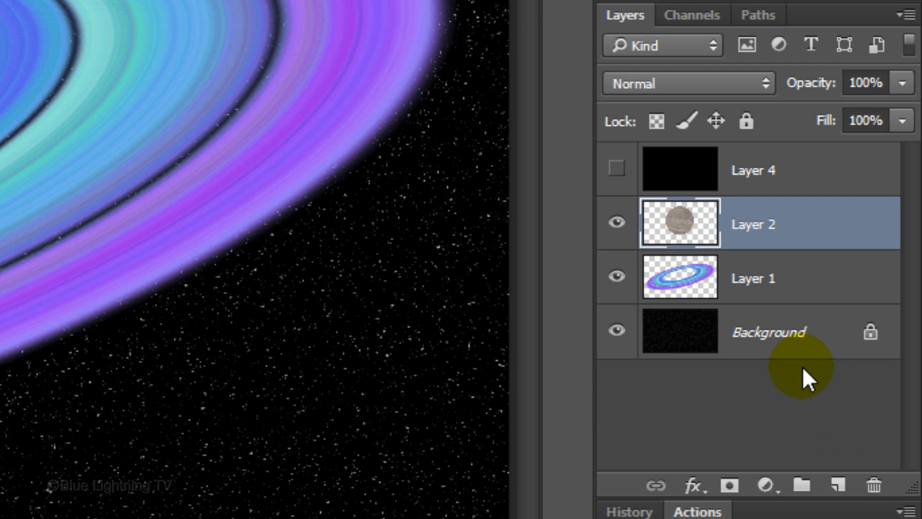
pyautogui.click(616, 169)
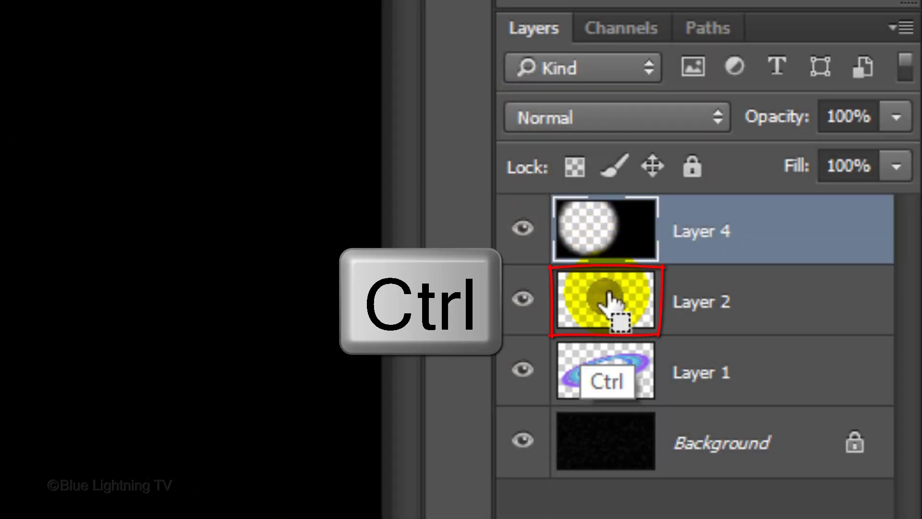
# Trim the shading outside the planet's circle and merge it down into Layer 2
pyautogui.keyDown('ctrl'); pyautogui.click(611, 301); pyautogui.keyUp('ctrl')
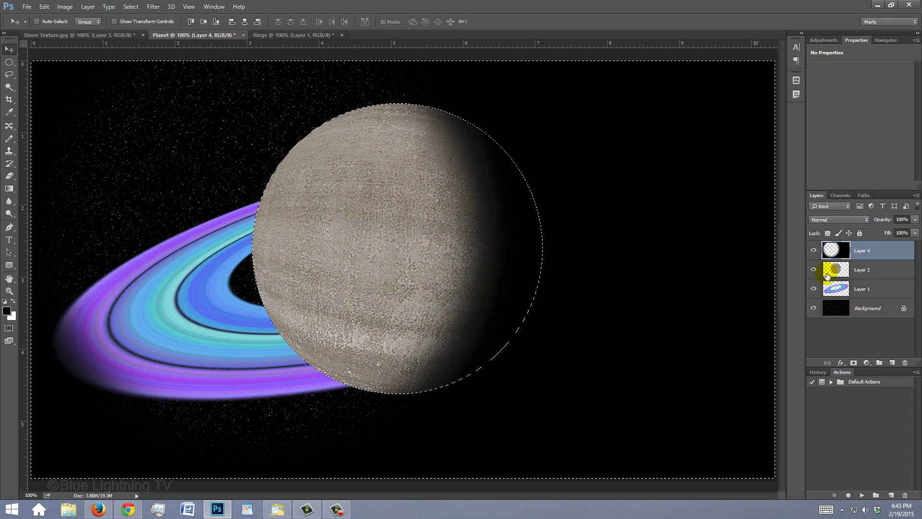
pyautogui.hotkey('ctrl', 'shift', 'i')
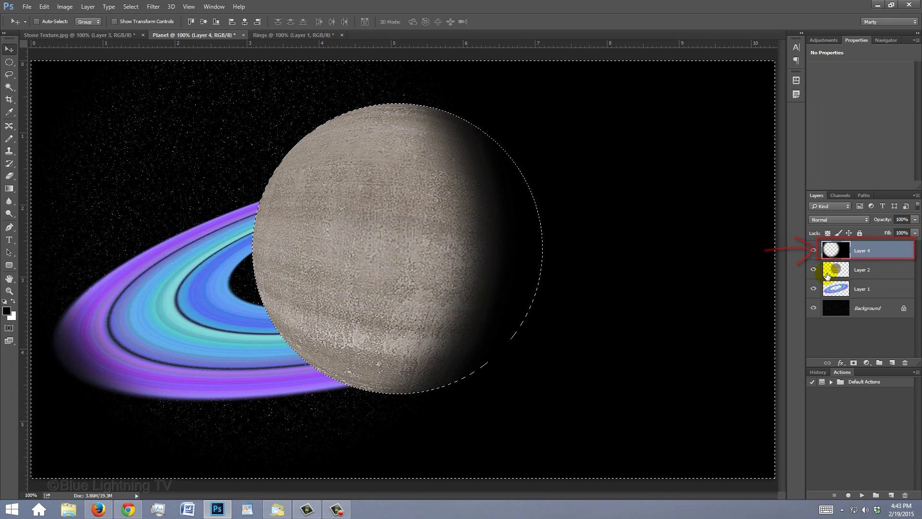
pyautogui.press('Delete')
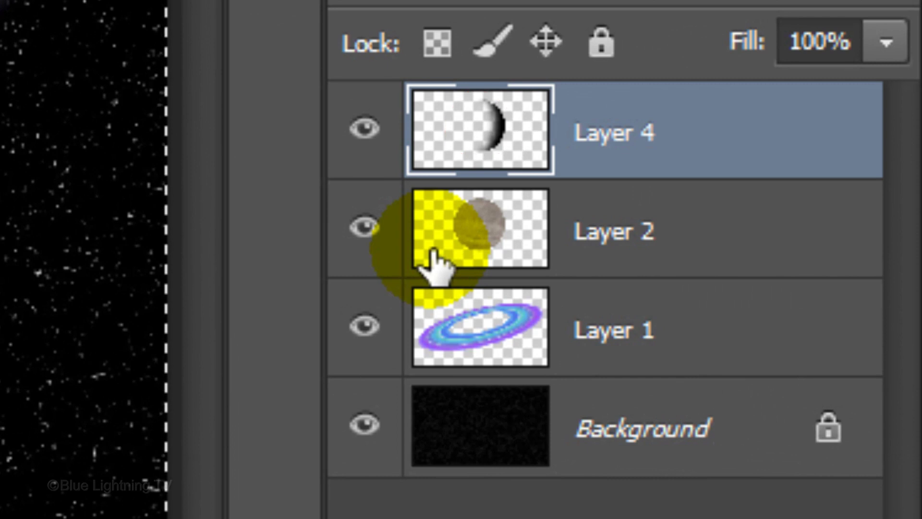
pyautogui.hotkey('ctrl', 'd')
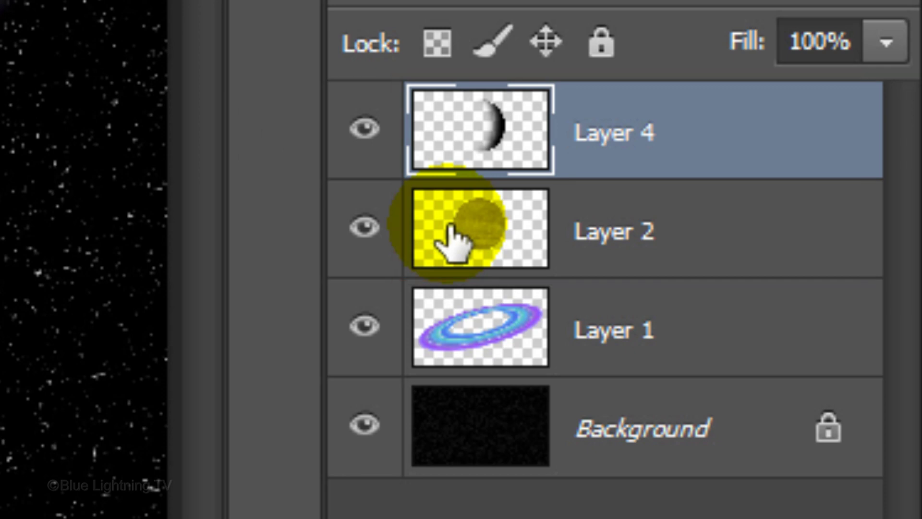
pyautogui.hotkey('ctrl', 'e')
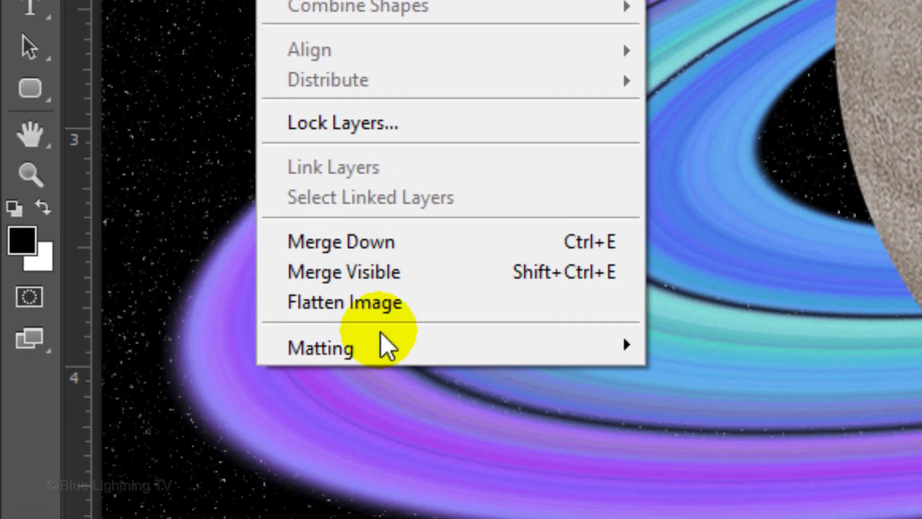
pyautogui.moveTo(454, 348)
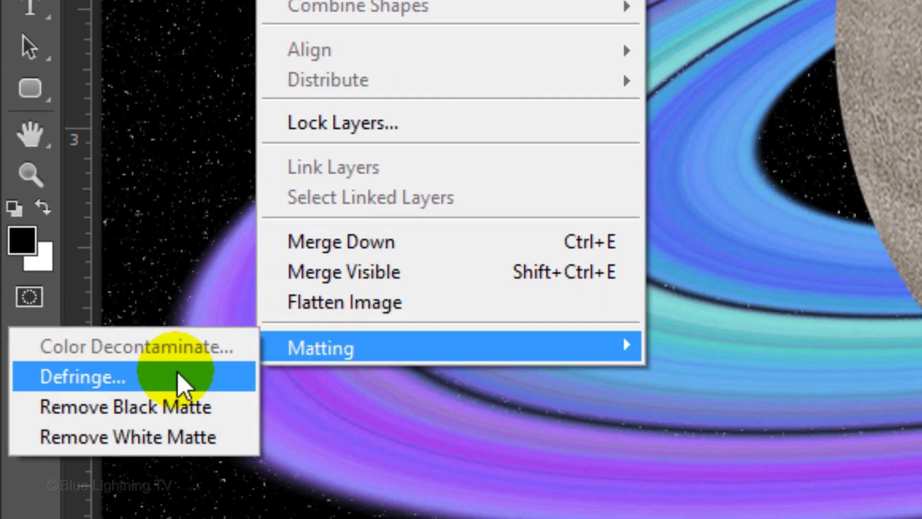
# Apply a 1-pixel Defringe to the shaded planet layer
pyautogui.click(184, 381)
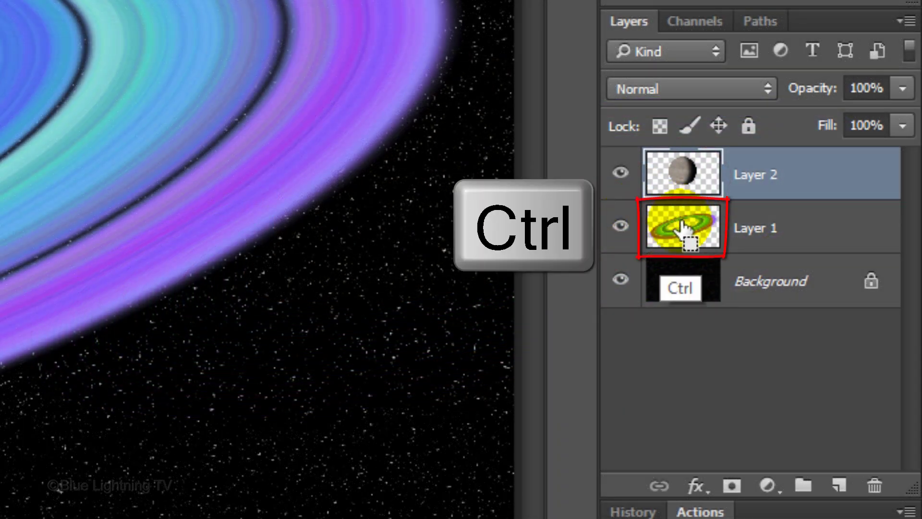
# Mask Layer 2 from the rings selection and set up a 100%-hardness Pencil with swapped colours
pyautogui.keyDown('ctrl'); pyautogui.click(684, 229); pyautogui.keyUp('ctrl')
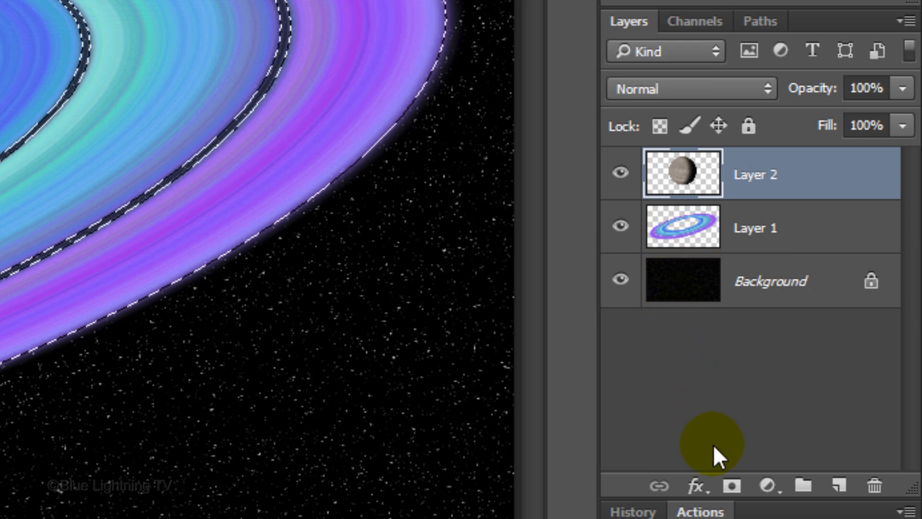
pyautogui.click(734, 487)
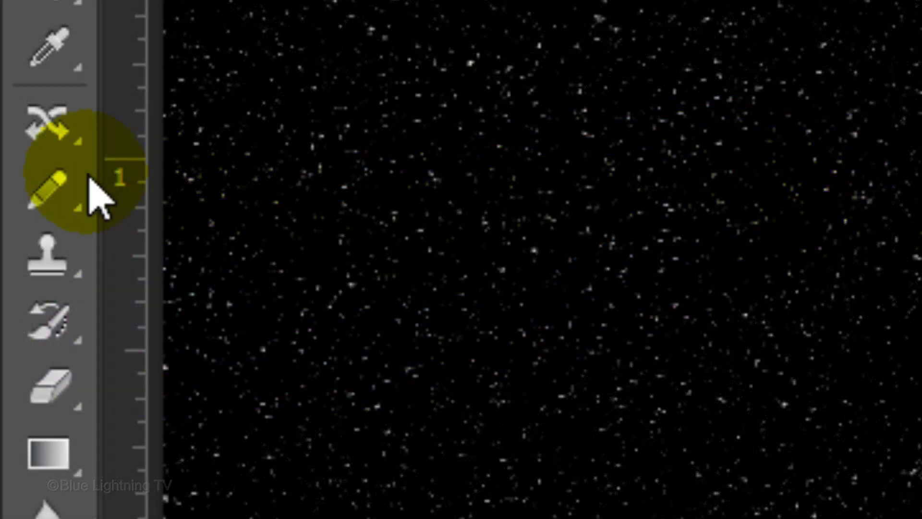
pyautogui.click(50, 188)
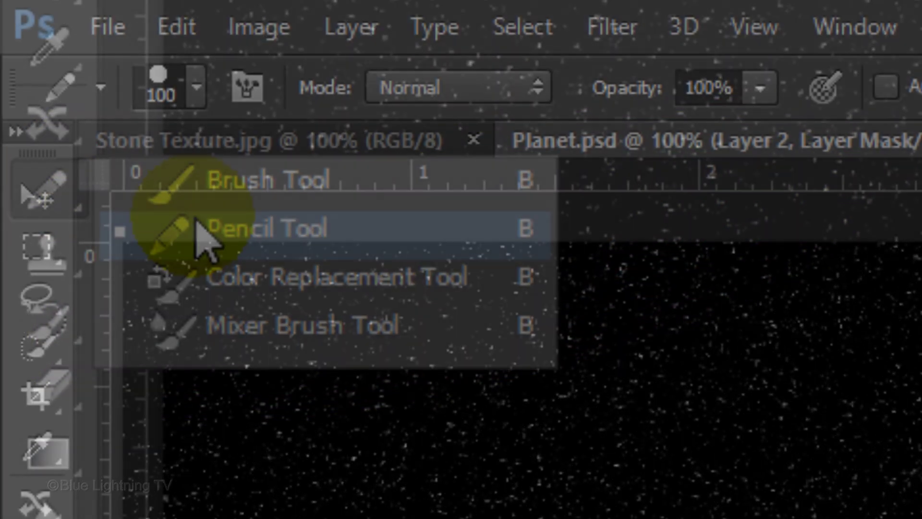
pyautogui.click(196, 230)
pyautogui.click(195, 91)
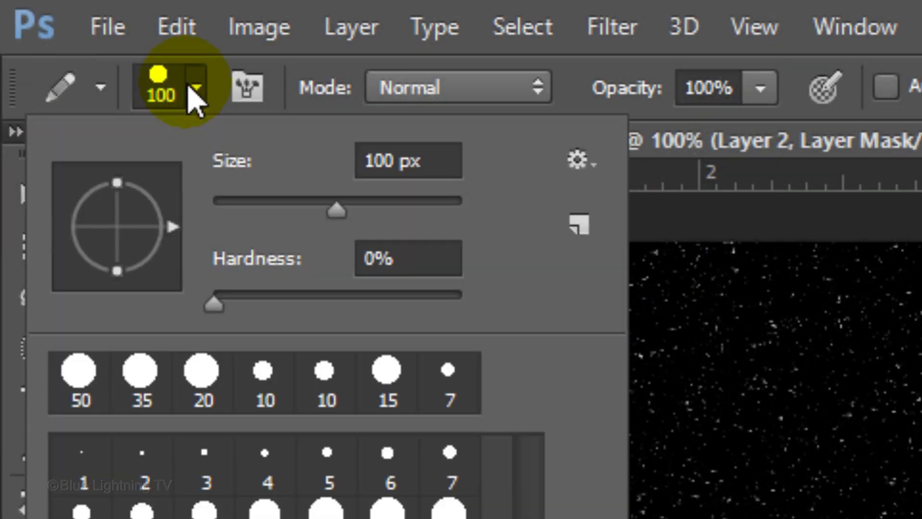
pyautogui.moveTo(215, 304); pyautogui.dragTo(461, 305)
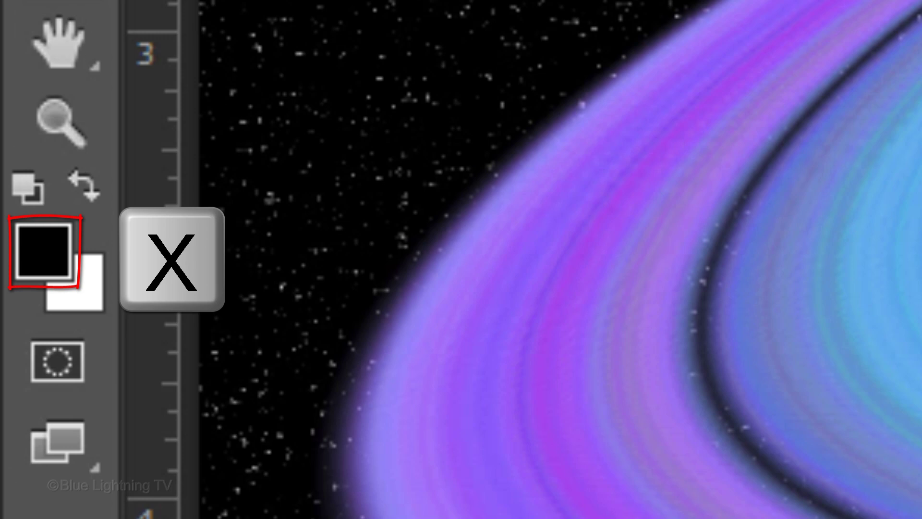
pyautogui.press('x')
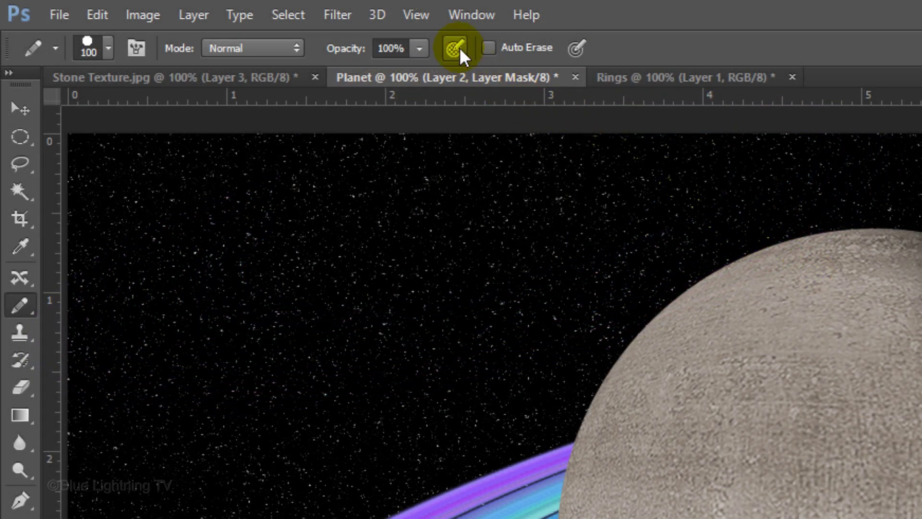
# Turn off snapping, swap colours, and add a new empty layer for the ring shadow
pyautogui.click(416, 14)
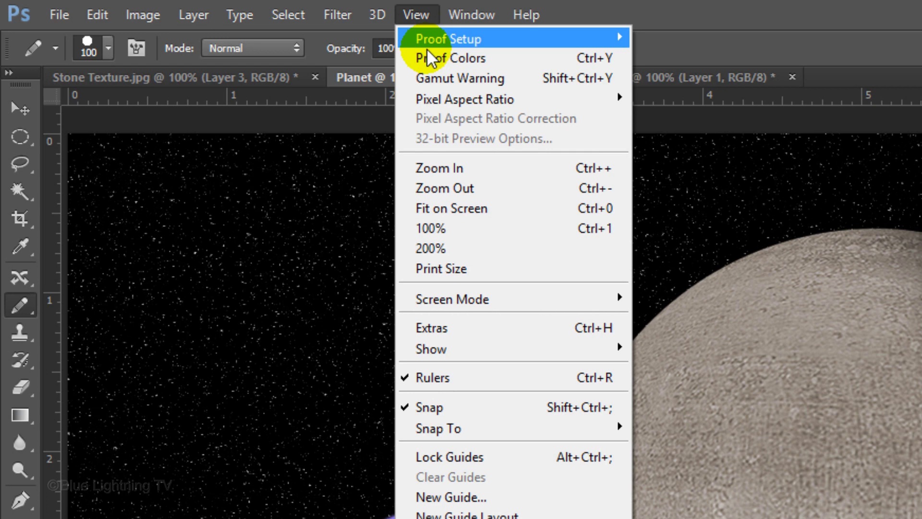
pyautogui.click(448, 407)
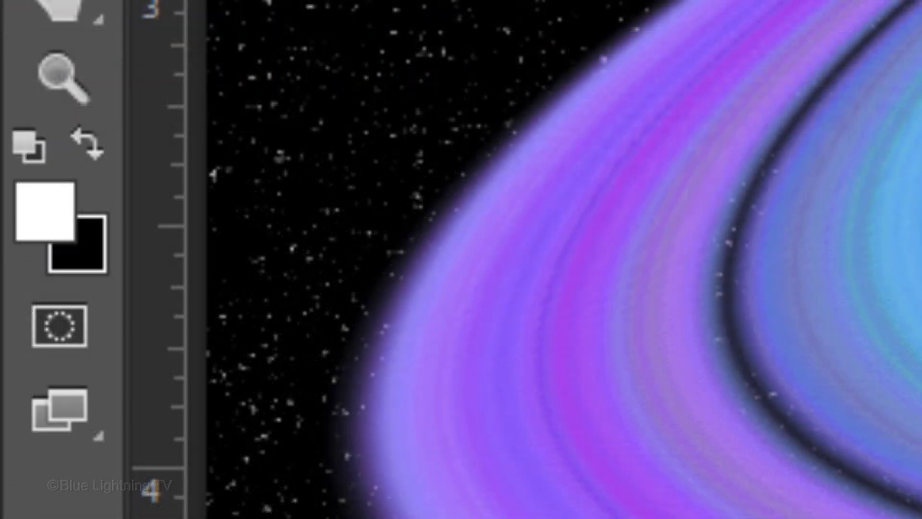
pyautogui.press('x')
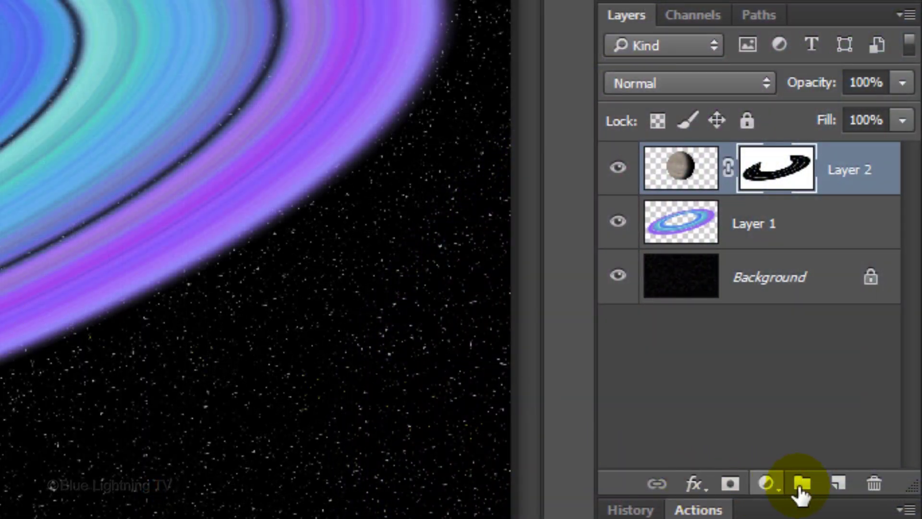
pyautogui.click(840, 484)
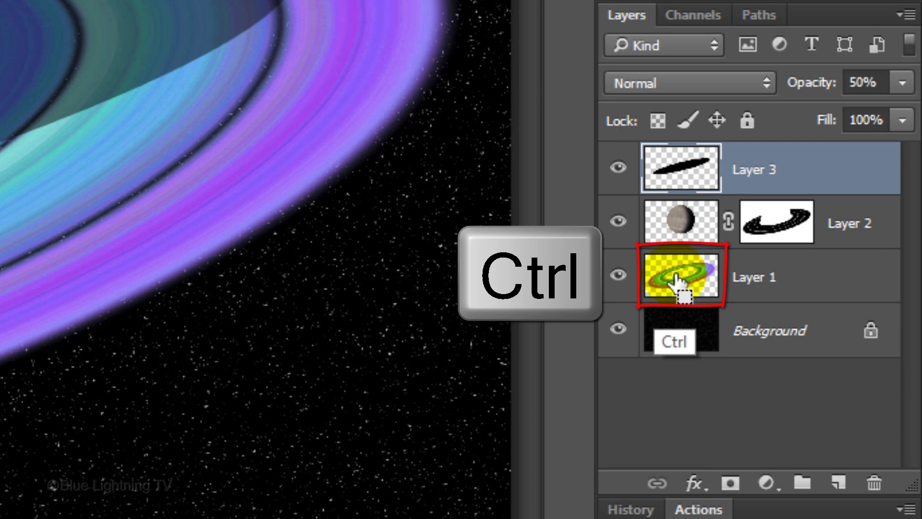
# Mask Layer 3 with the rings selection, swap colours, and raise its opacity to 100%
pyautogui.keyDown('ctrl'); pyautogui.click(677, 278); pyautogui.keyUp('ctrl')
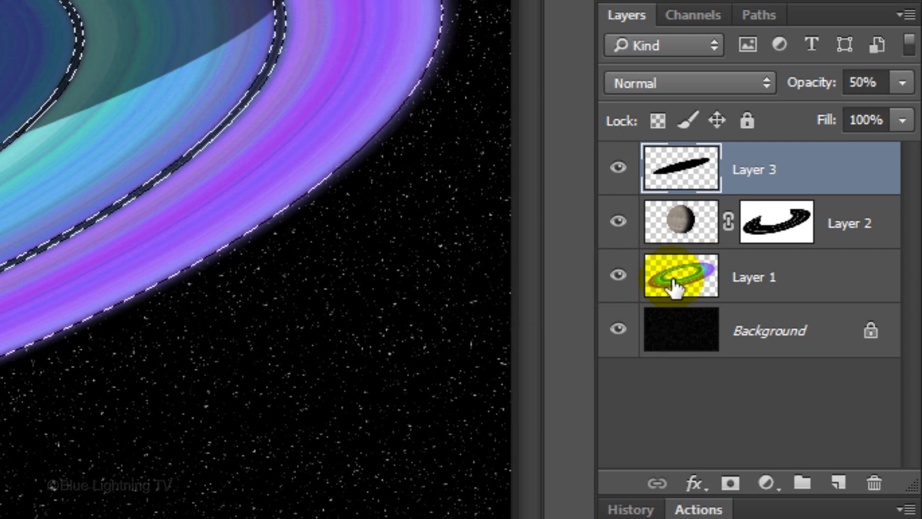
pyautogui.click(732, 484)
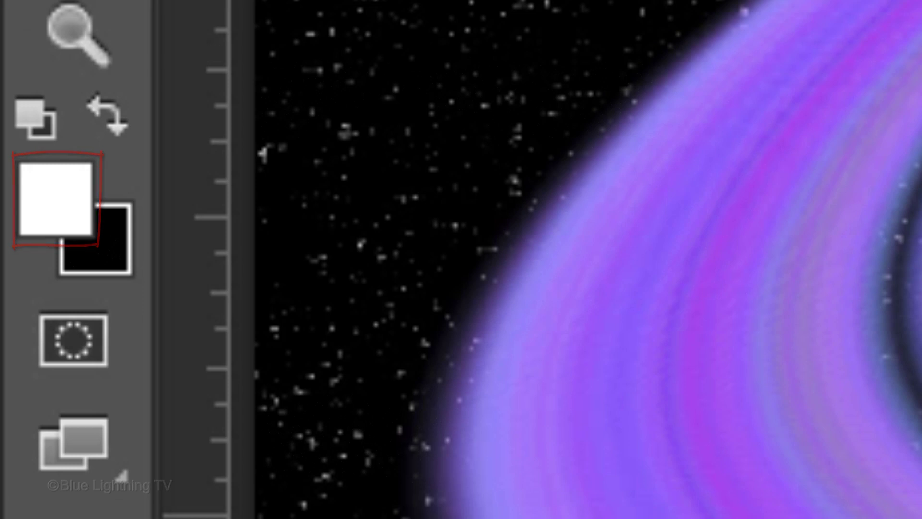
pyautogui.press('x')
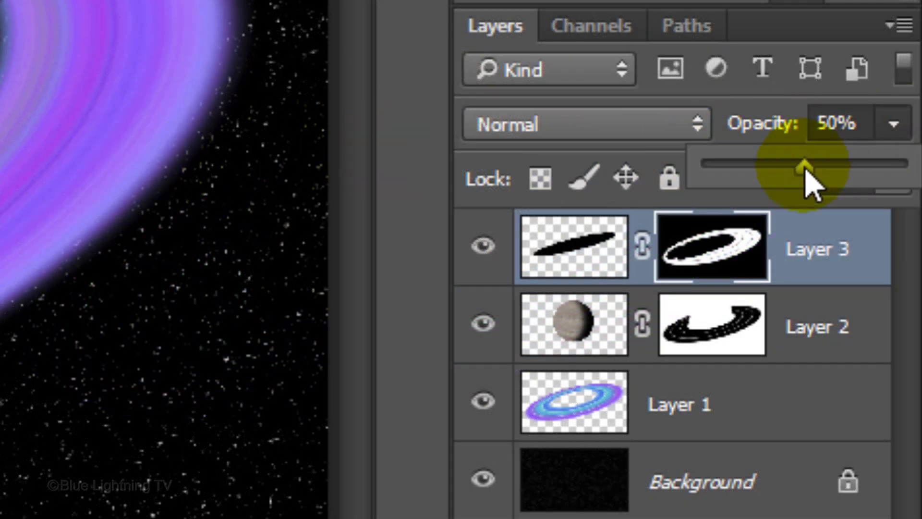
pyautogui.moveTo(806, 168); pyautogui.dragTo(904, 167)
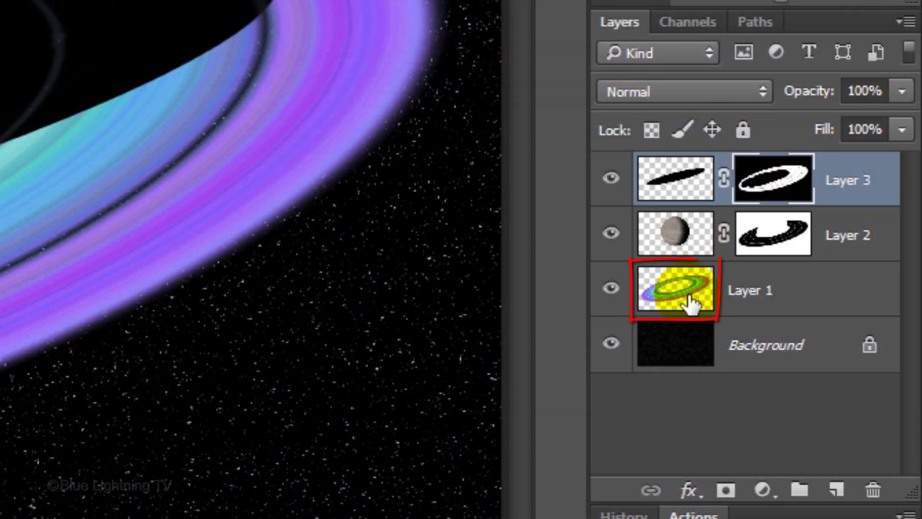
pyautogui.click(678, 291)
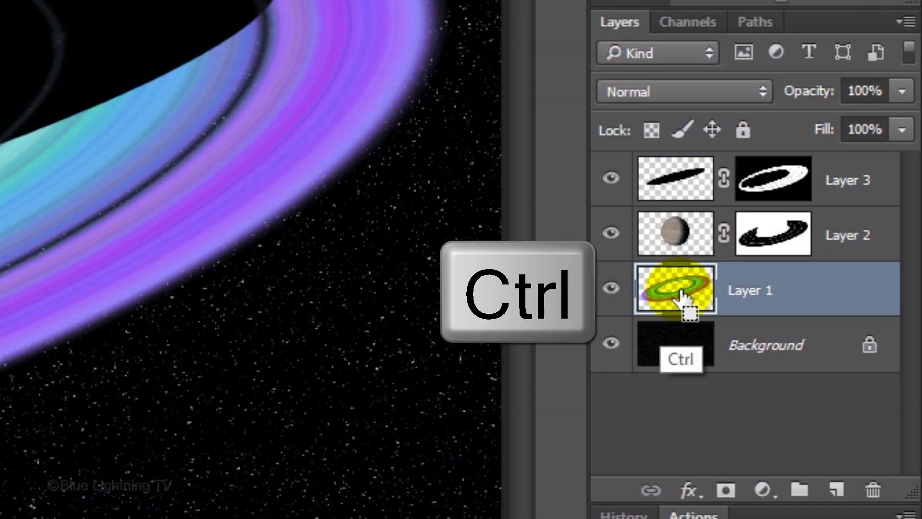
# Load the rings selection and add it as a layer mask on Layer 1
pyautogui.keyDown('ctrl'); pyautogui.click(678, 291); pyautogui.keyUp('ctrl')
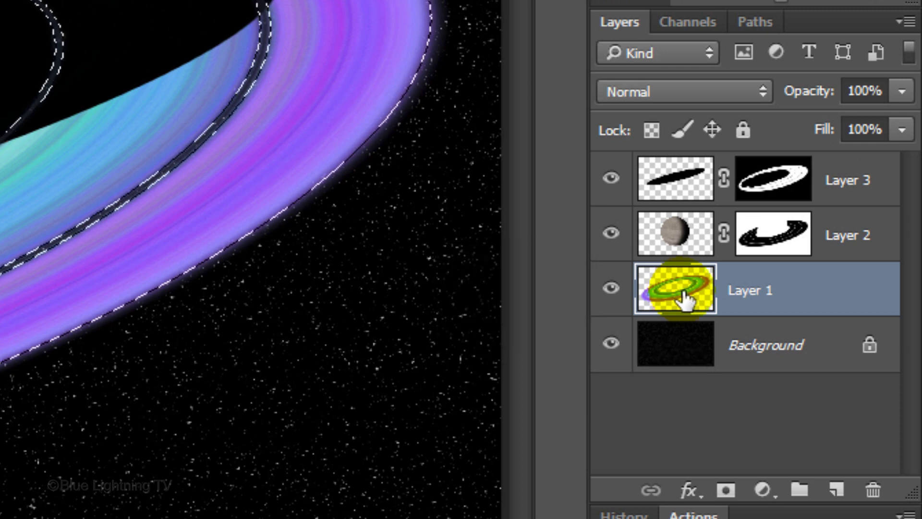
pyautogui.click(730, 494)
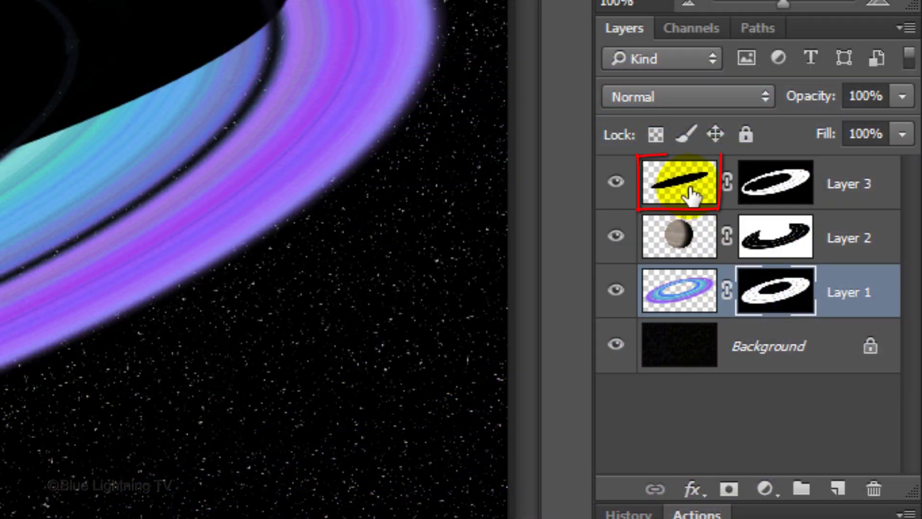
# Select Layer 3 and pick the Blur Tool with a 125 px, 0% hardness brush
pyautogui.click(681, 183)
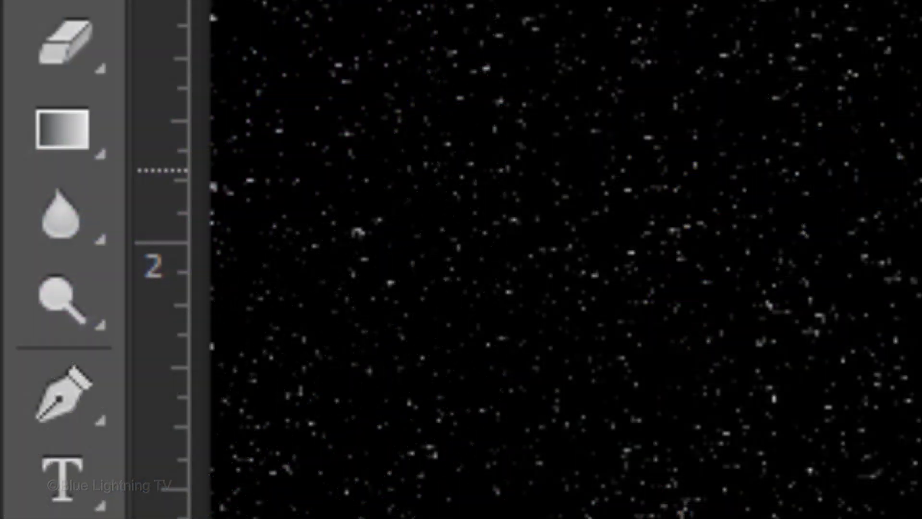
pyautogui.rightClick(65, 216)
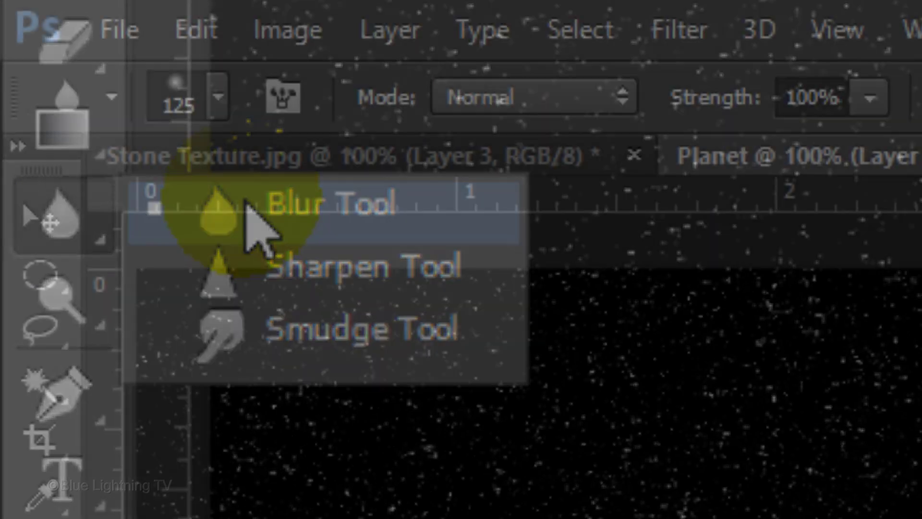
pyautogui.click(249, 209)
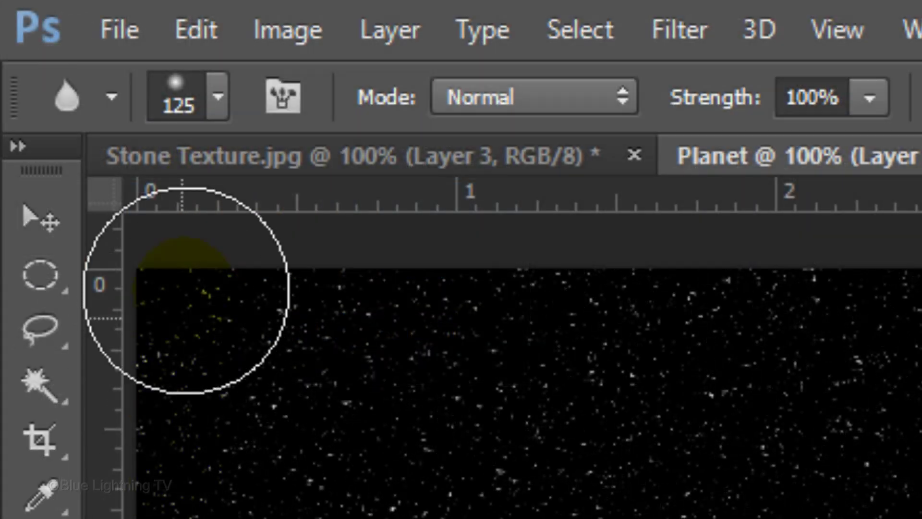
pyautogui.click(220, 97)
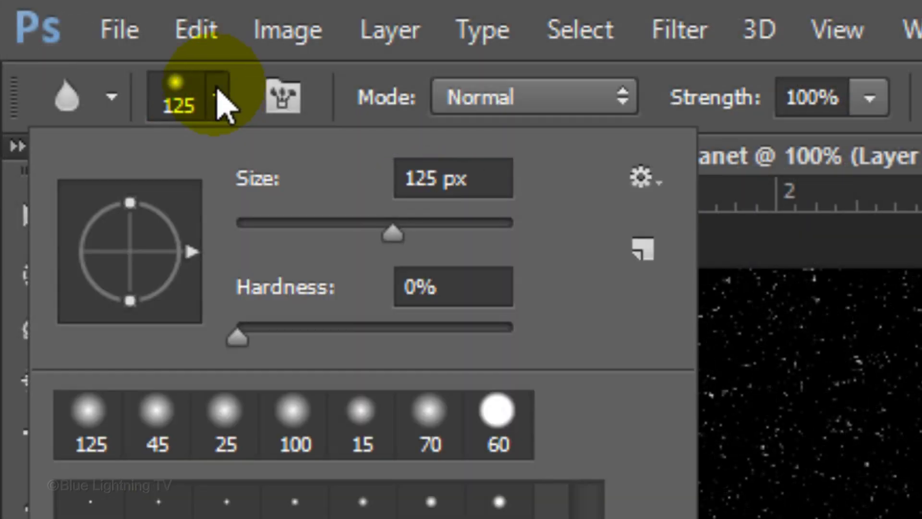